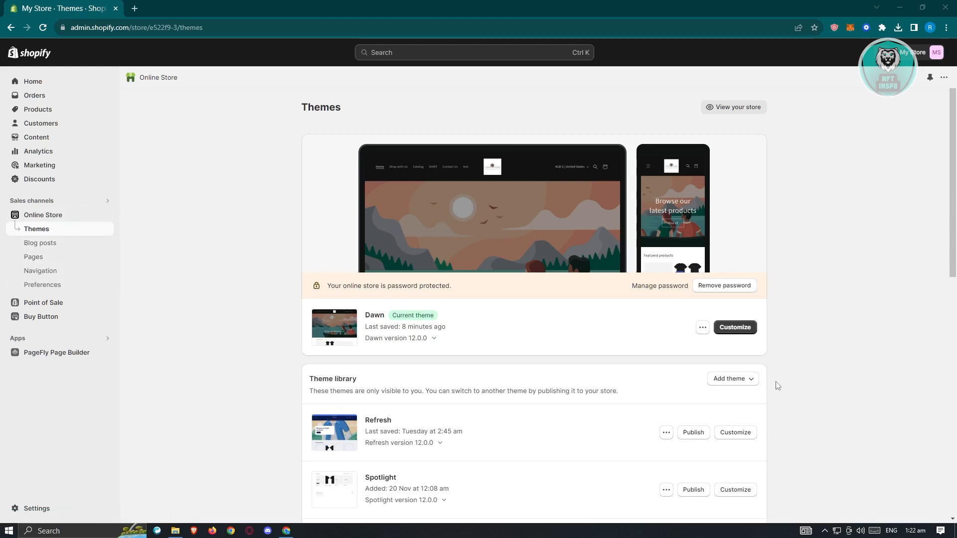
- Open the Dawn theme for customization and add an Image with text section to the home page template
click(747, 333)
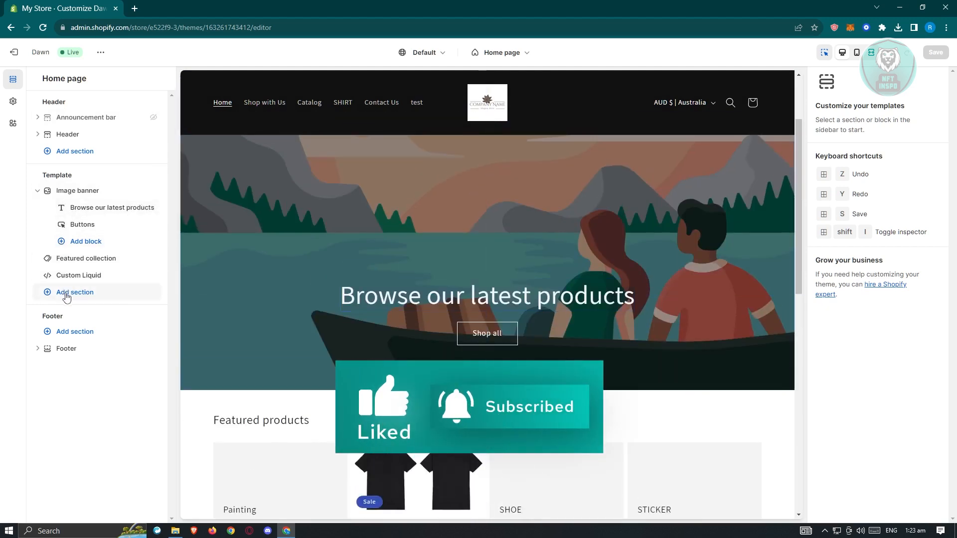
click(67, 294)
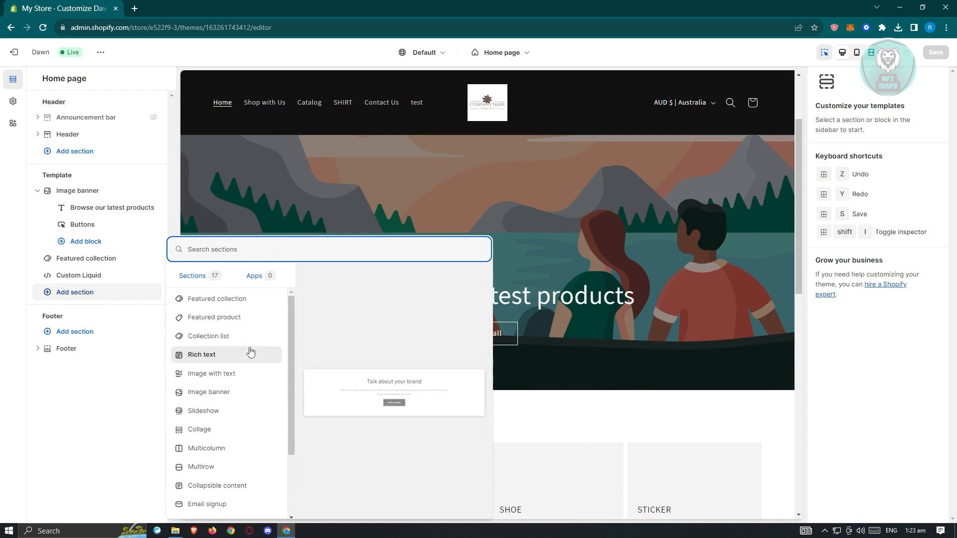
scroll(250, 351, down, 2)
scroll(250, 352, up, 2)
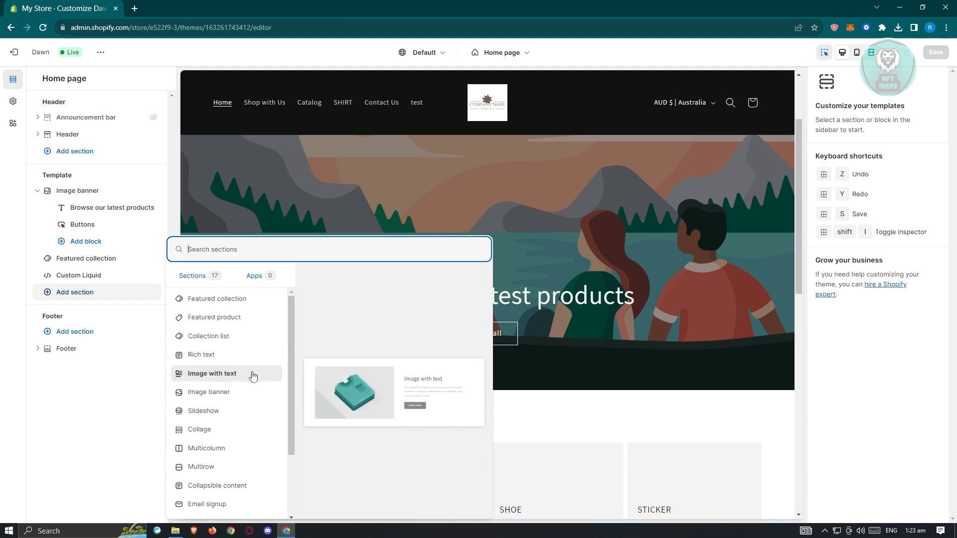
click(233, 377)
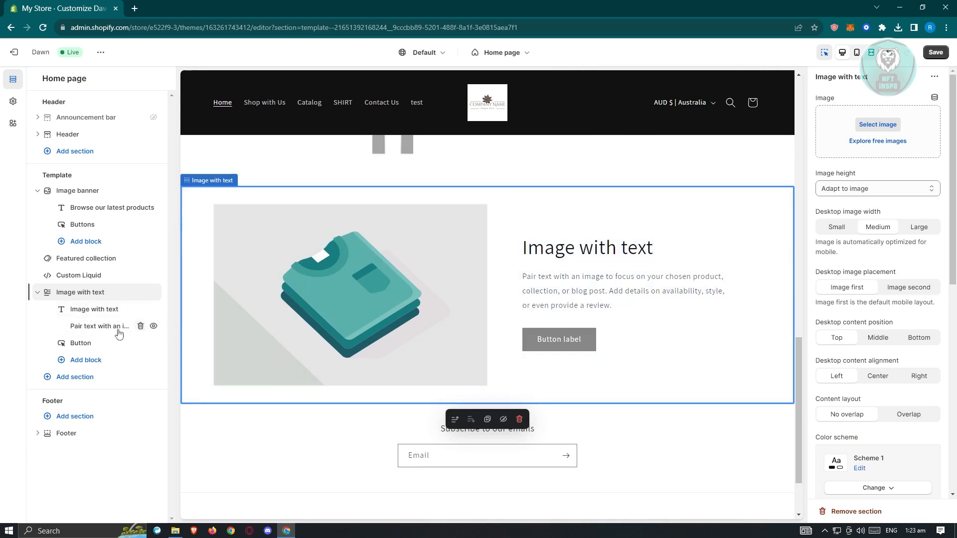
- Remove the button block from the Image with text section and select its heading text for editing
click(82, 343)
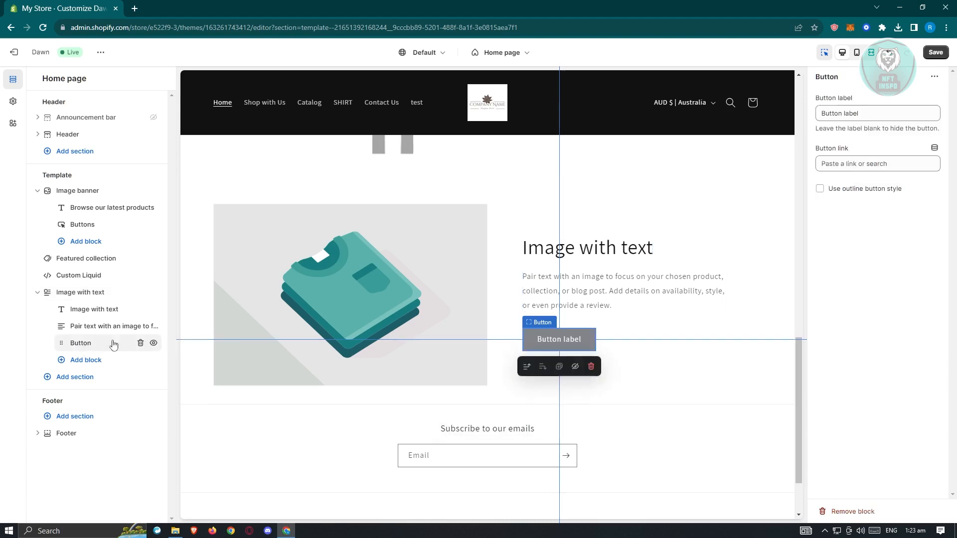
click(140, 345)
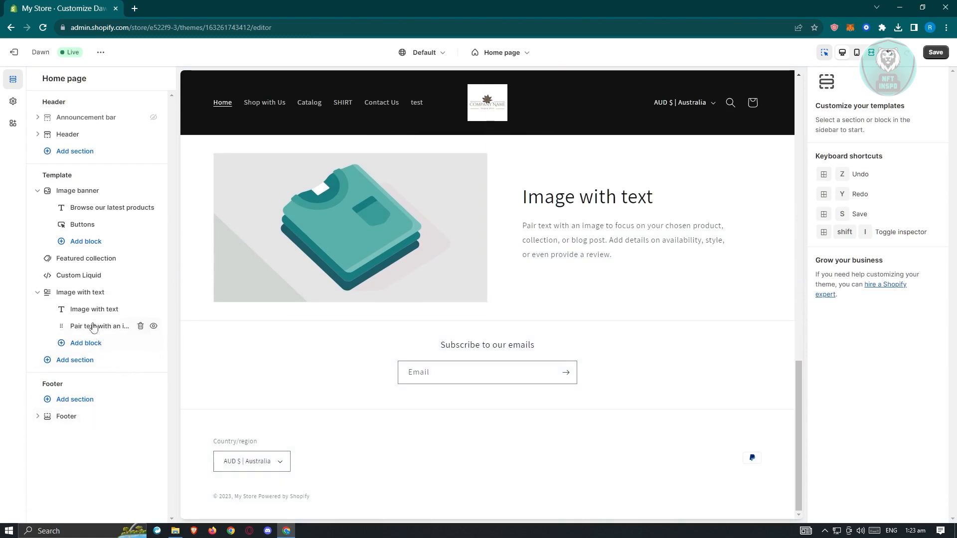
click(96, 310)
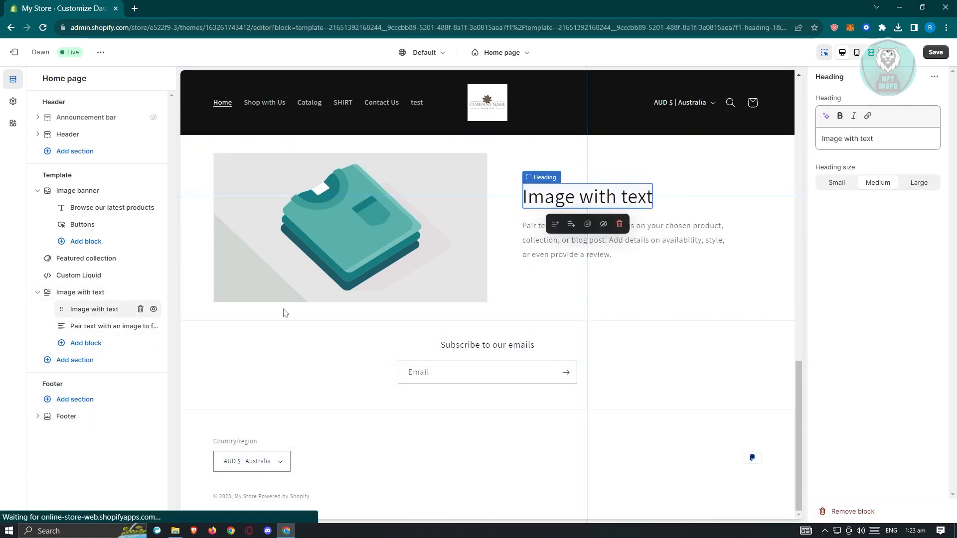
double_click(625, 199)
triple_click(895, 139)
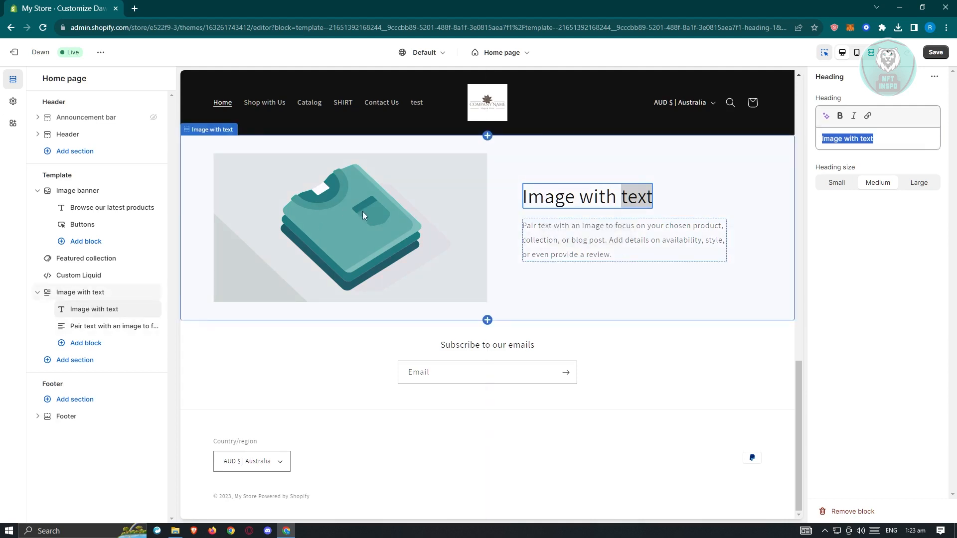
- Set the Image with text section's image to the sliced pumpkin pie photo from the Fall free images
click(82, 294)
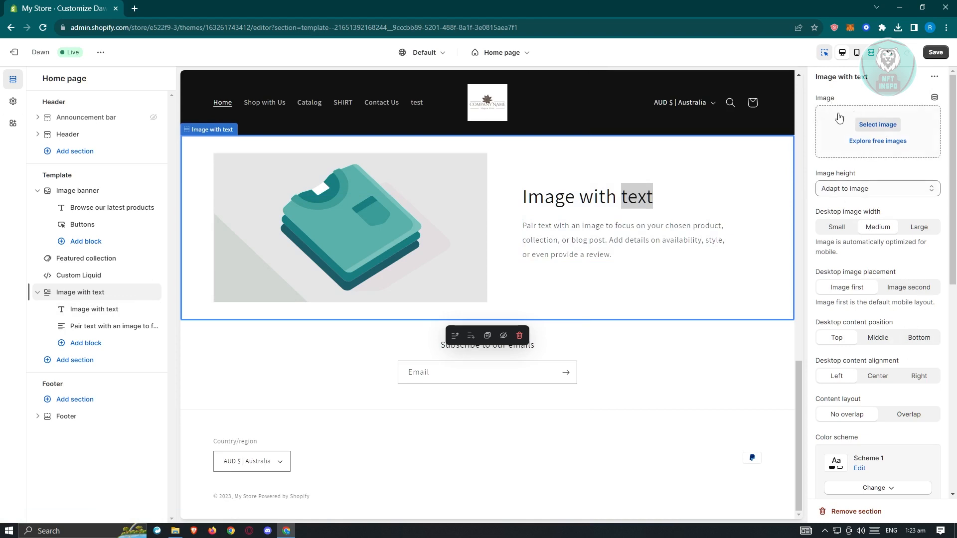
click(899, 141)
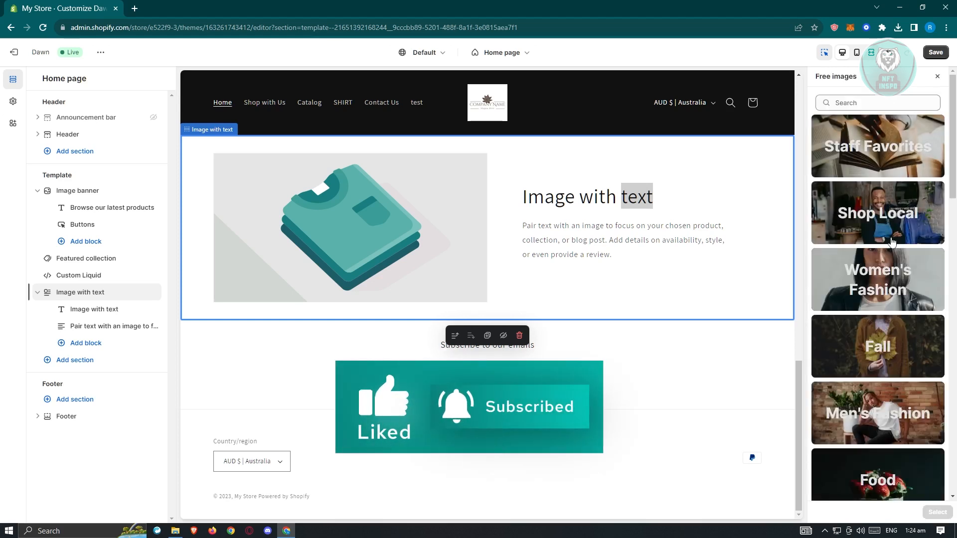
click(857, 343)
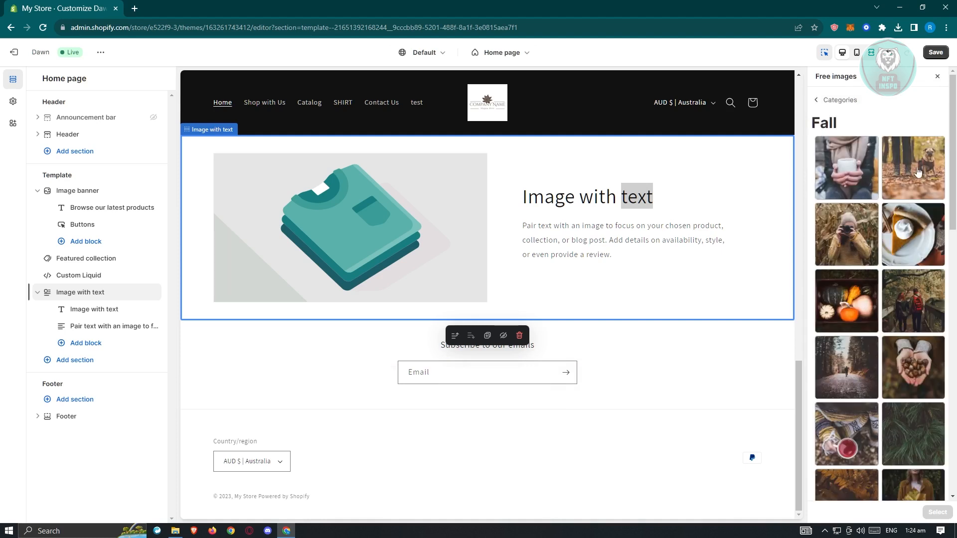
click(911, 234)
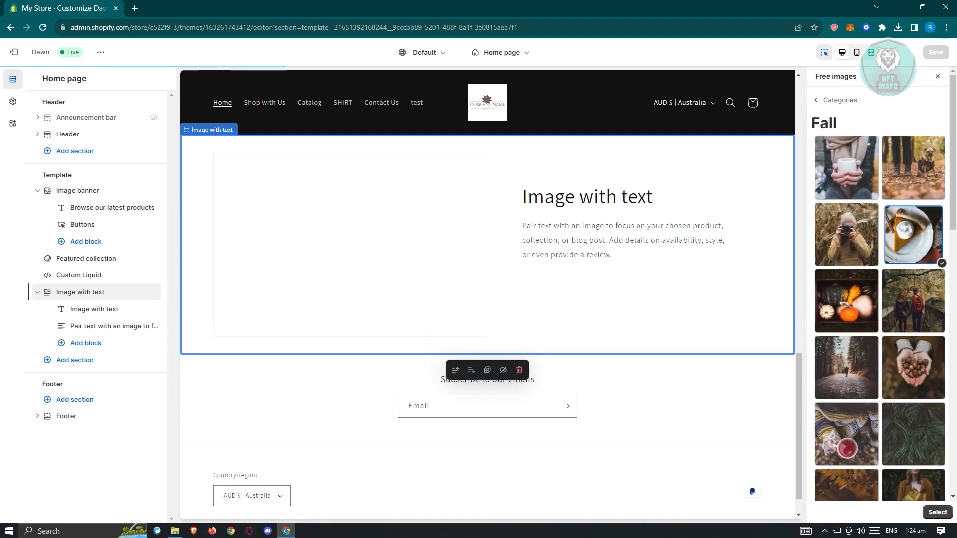
click(937, 512)
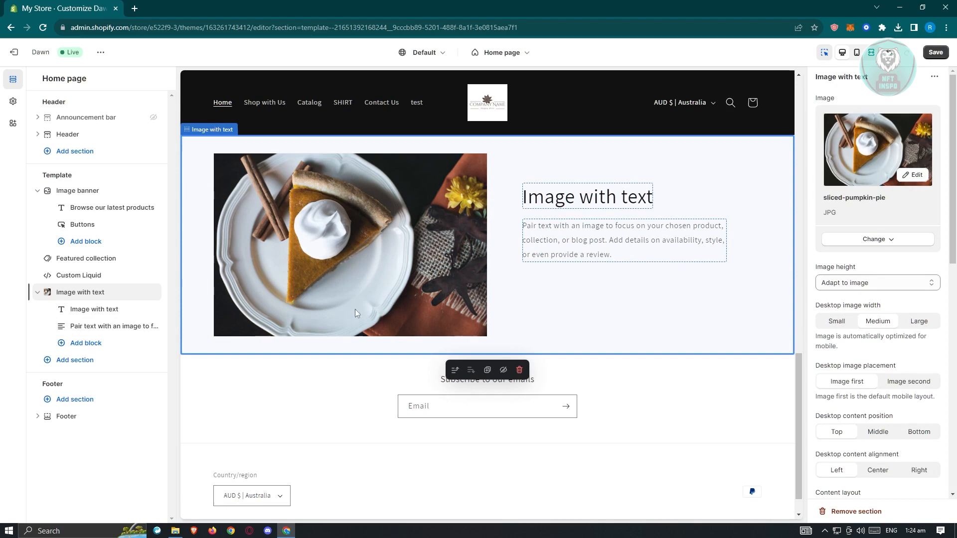
- Add an Image banner section below the Image with text section and review it in the page preview
click(37, 292)
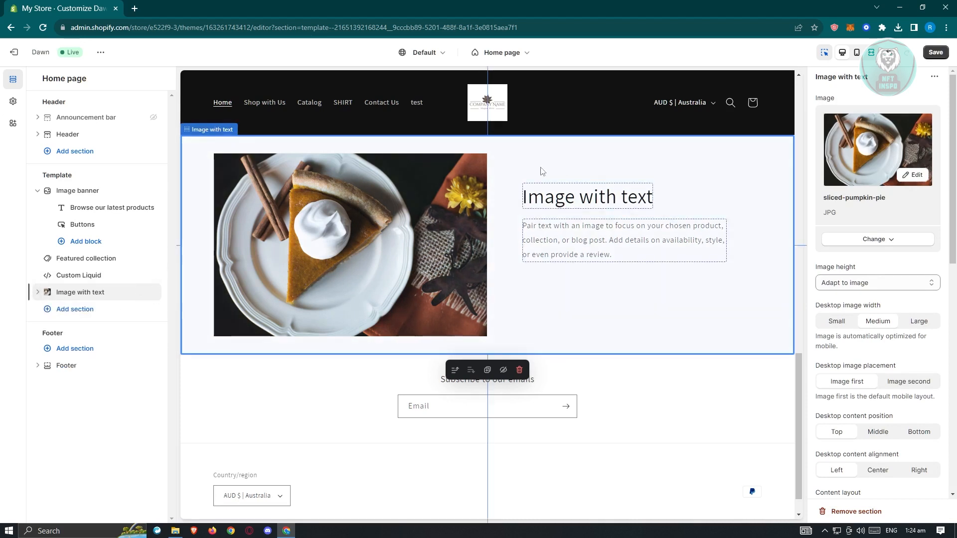
click(50, 310)
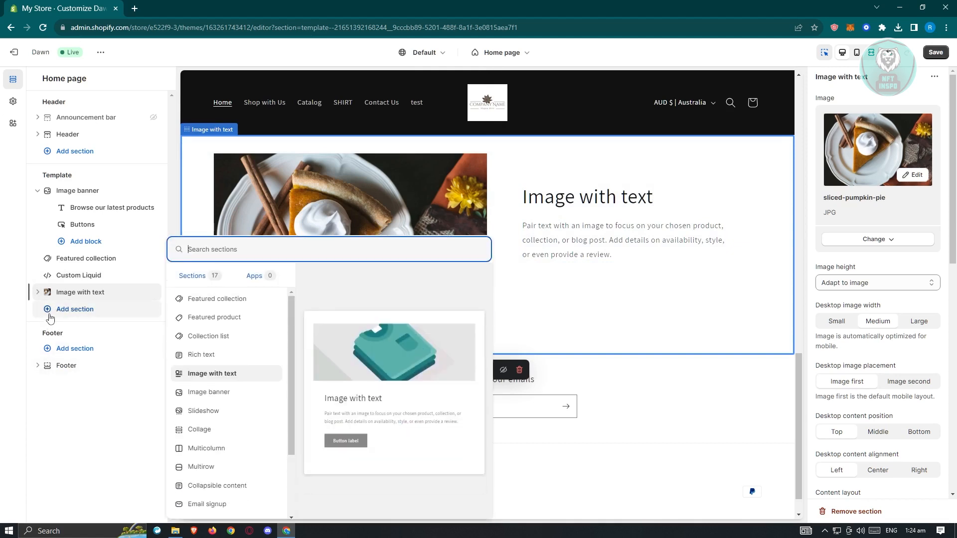
click(226, 393)
scroll(651, 334, up, 17)
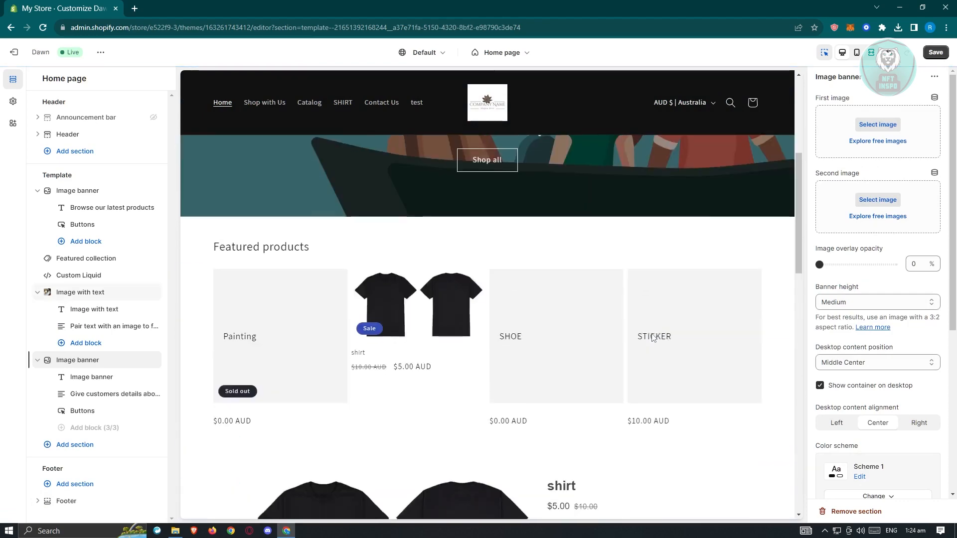
scroll(490, 280, down, 5)
scroll(503, 290, down, 10)
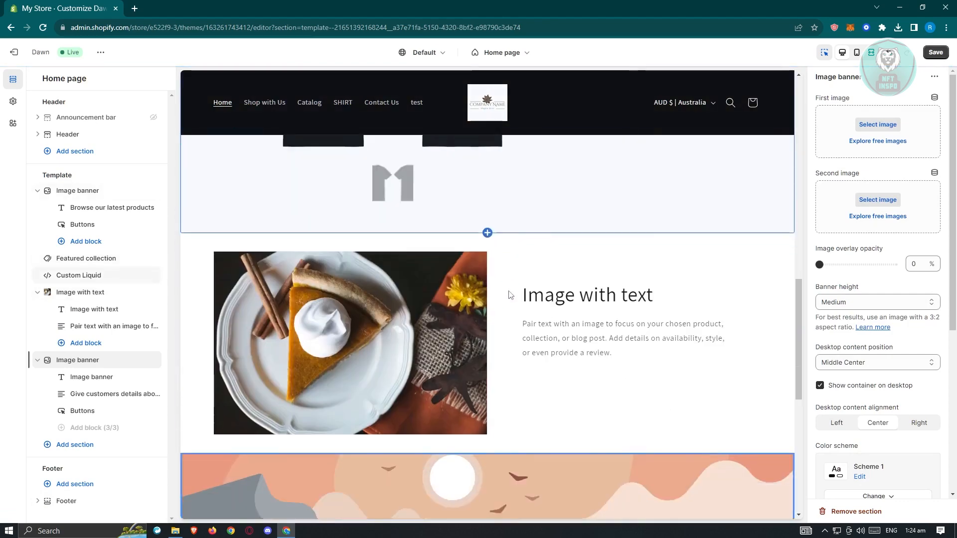
scroll(511, 291, up, 2)
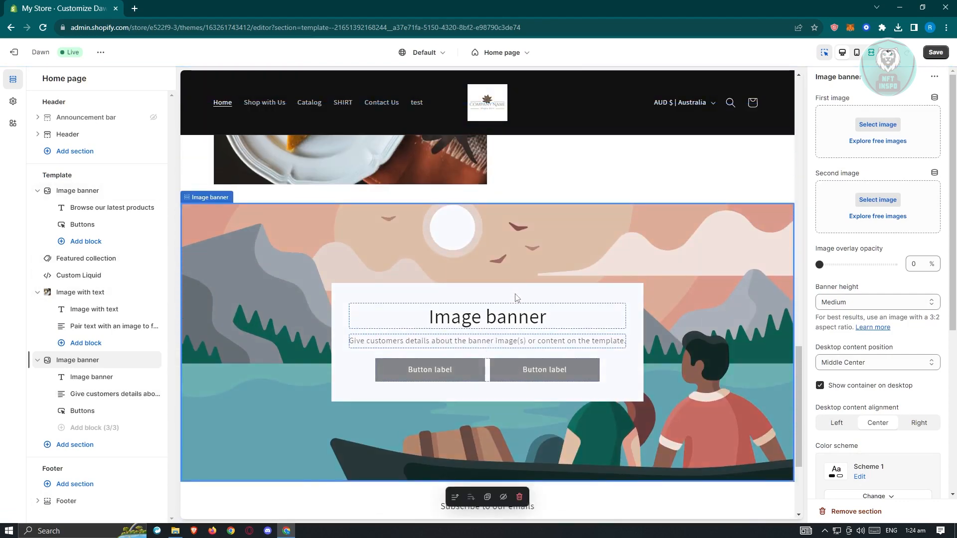
scroll(519, 299, down, 2)
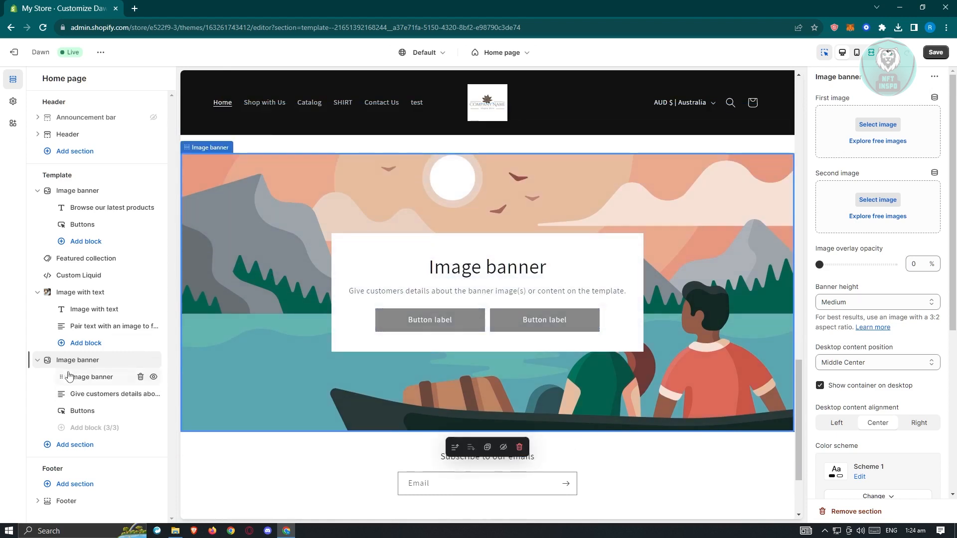
- Remove the text, buttons and heading blocks from the new Image banner section
click(93, 382)
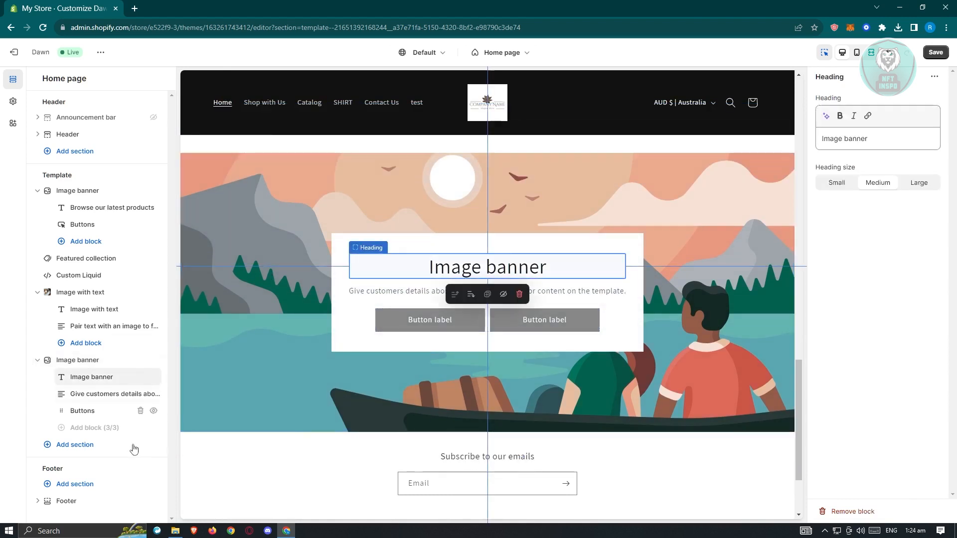
click(92, 399)
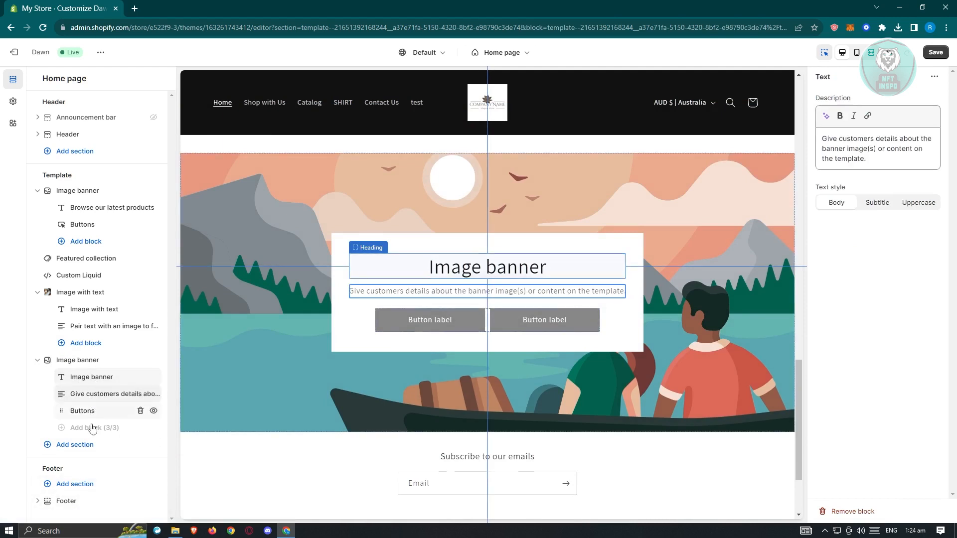
click(140, 393)
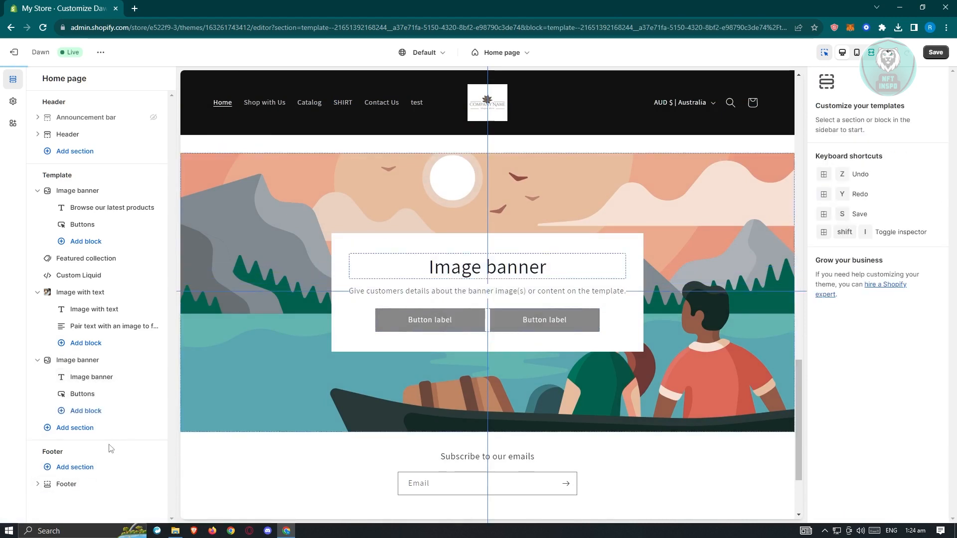
click(85, 394)
click(141, 394)
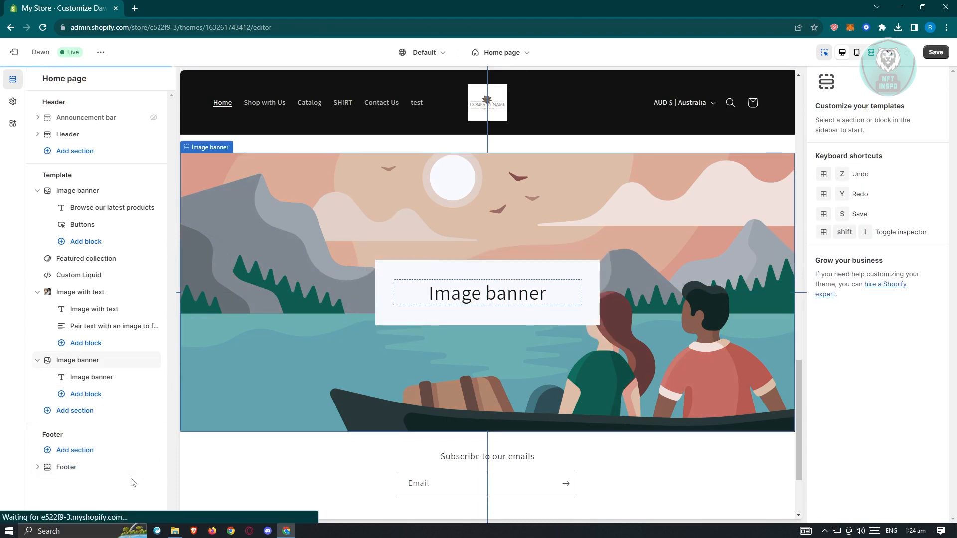
click(125, 378)
click(141, 376)
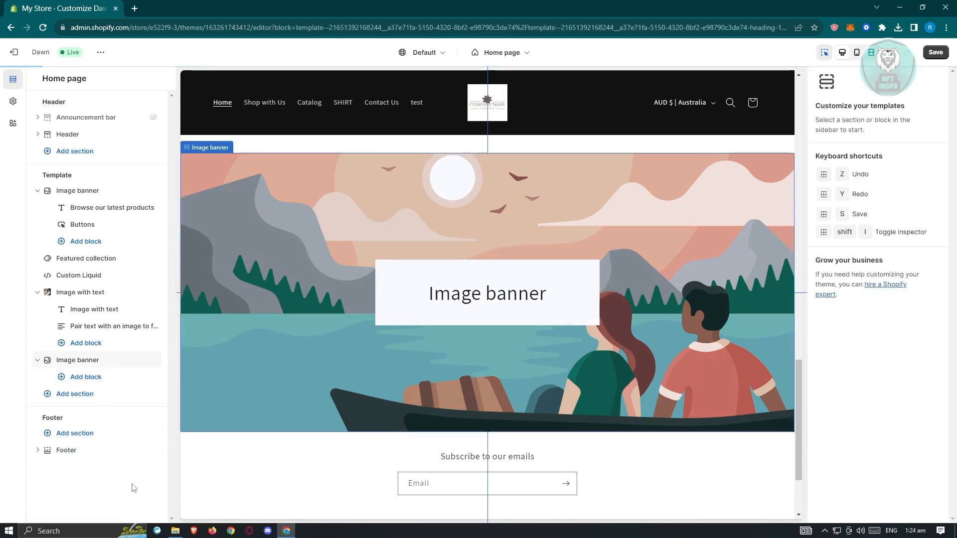
- Set the new Image banner's first image to Untitled_design_2 from the store library
click(74, 363)
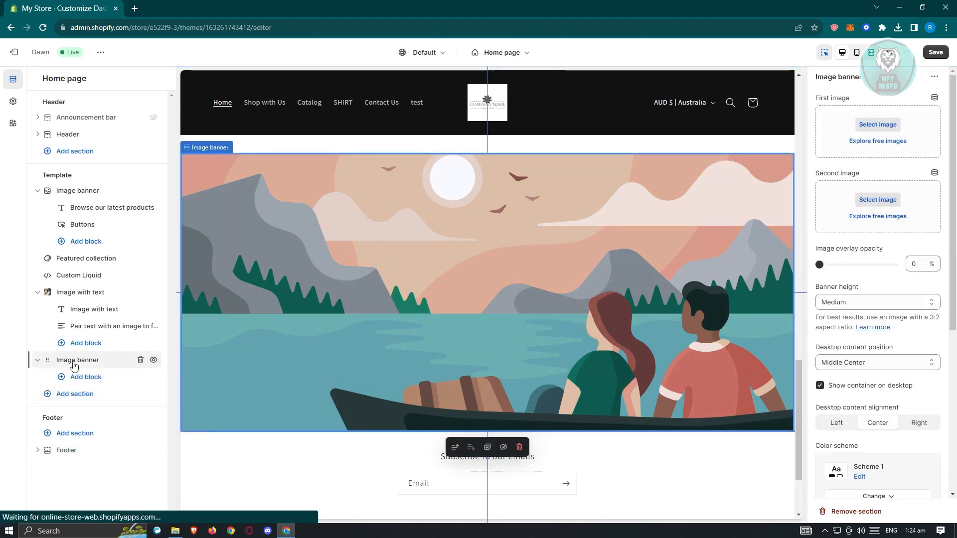
click(877, 125)
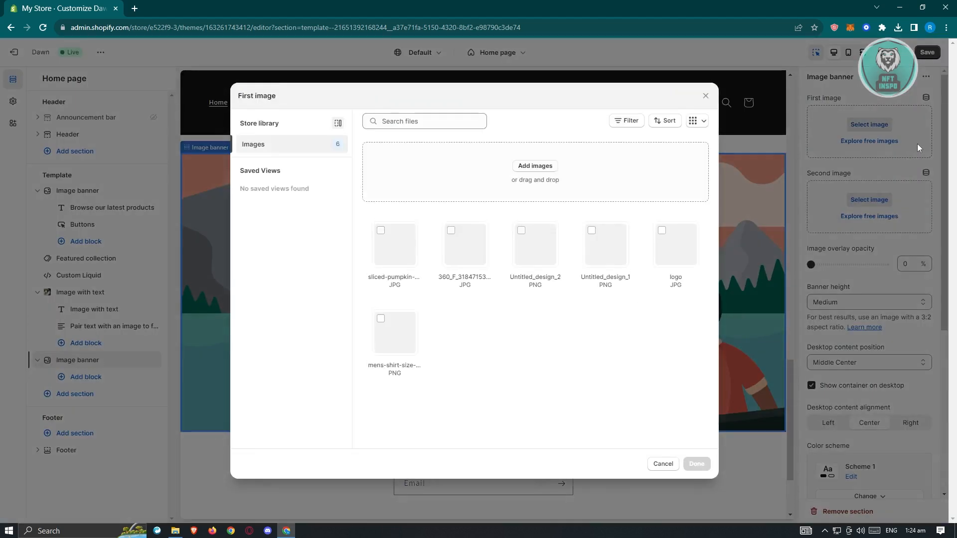
click(535, 247)
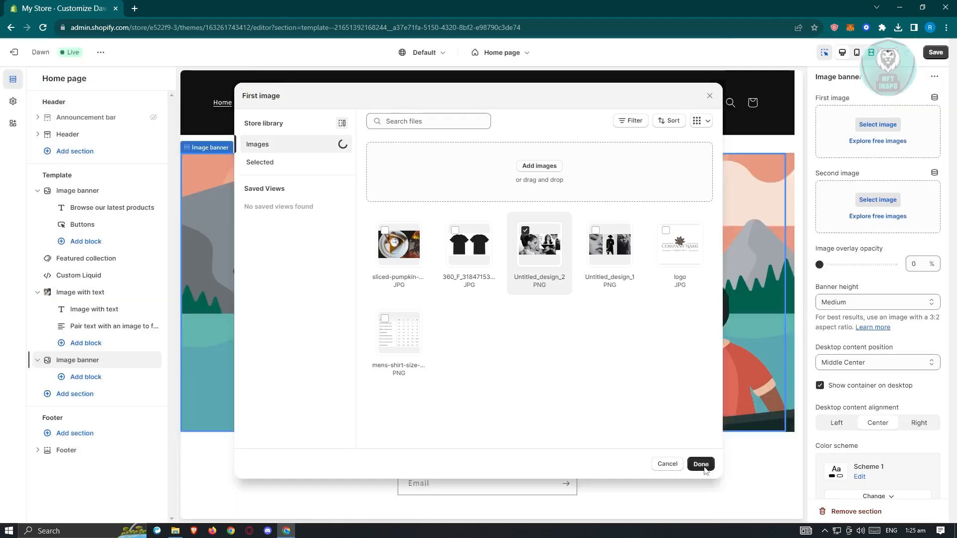
click(700, 464)
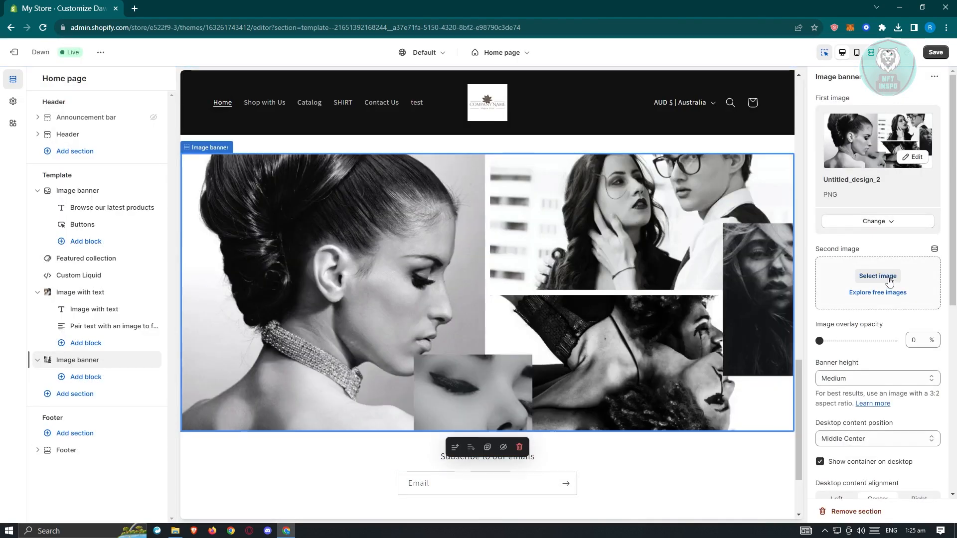
- Set the new Image banner's second image to Untitled_design_1 from the store library and remove that second image again
click(889, 279)
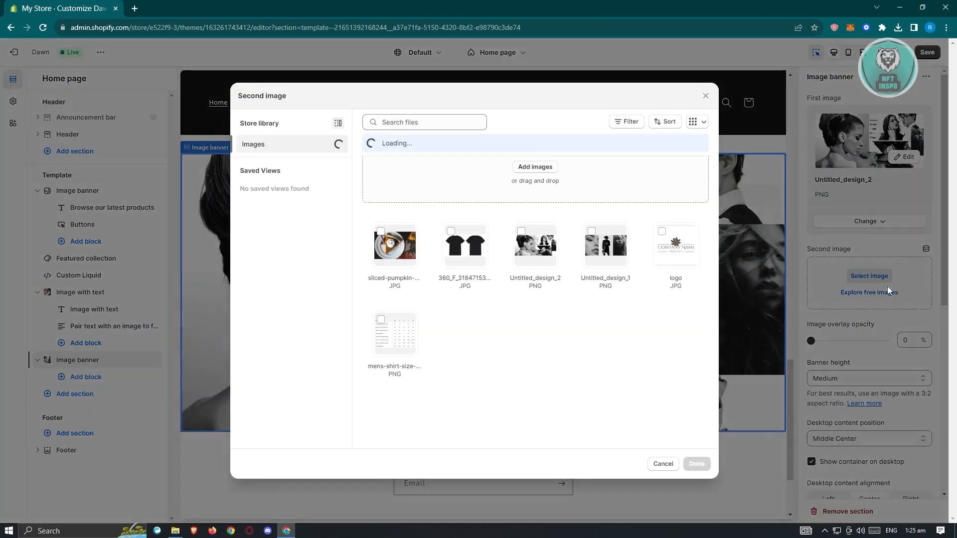
click(616, 275)
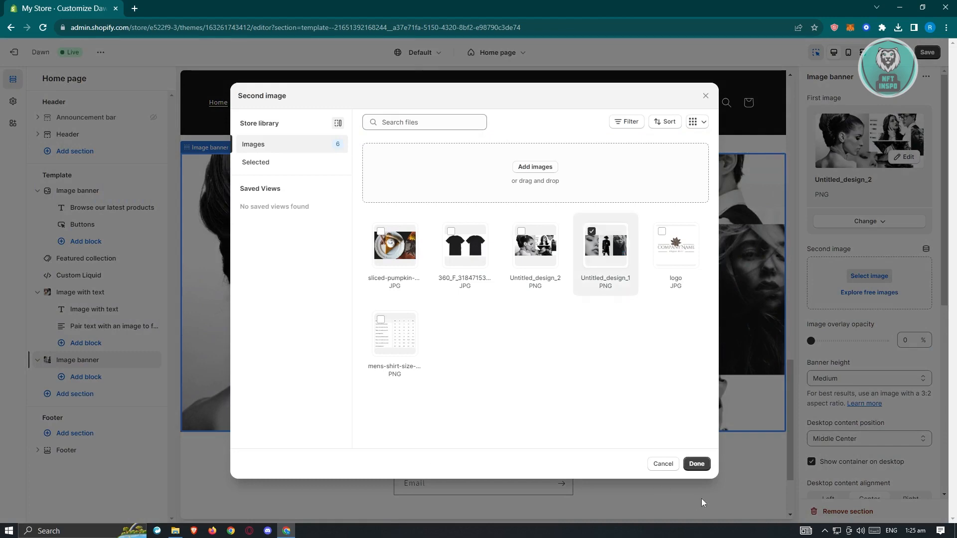
click(696, 463)
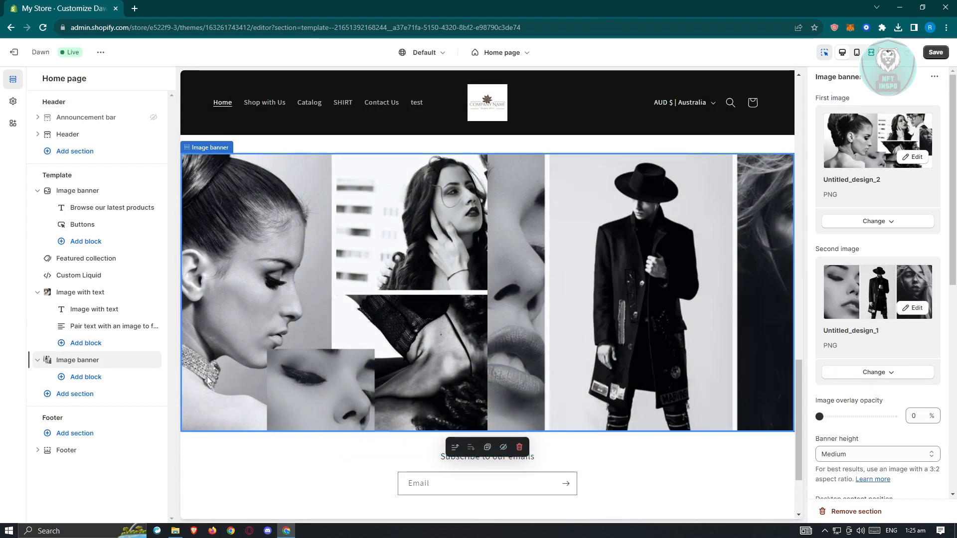
click(892, 375)
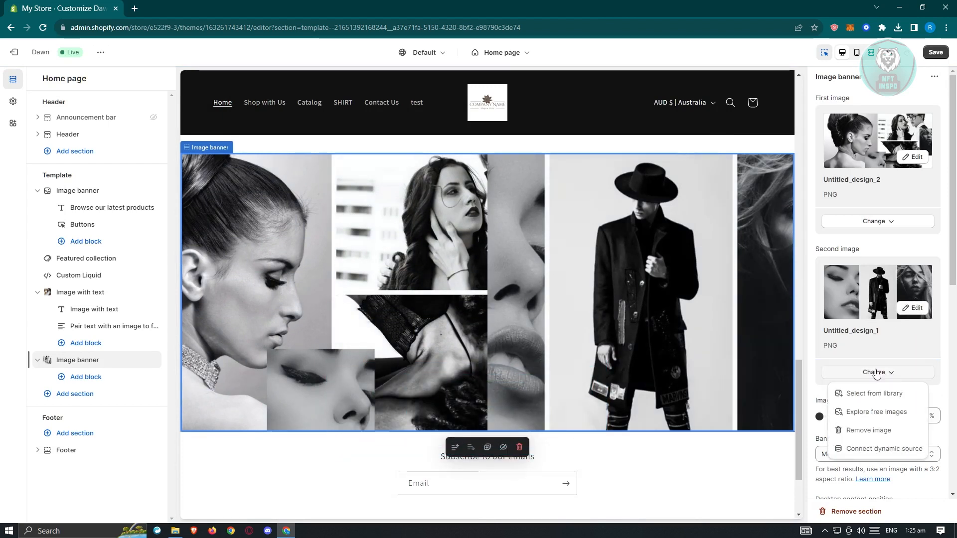
click(868, 430)
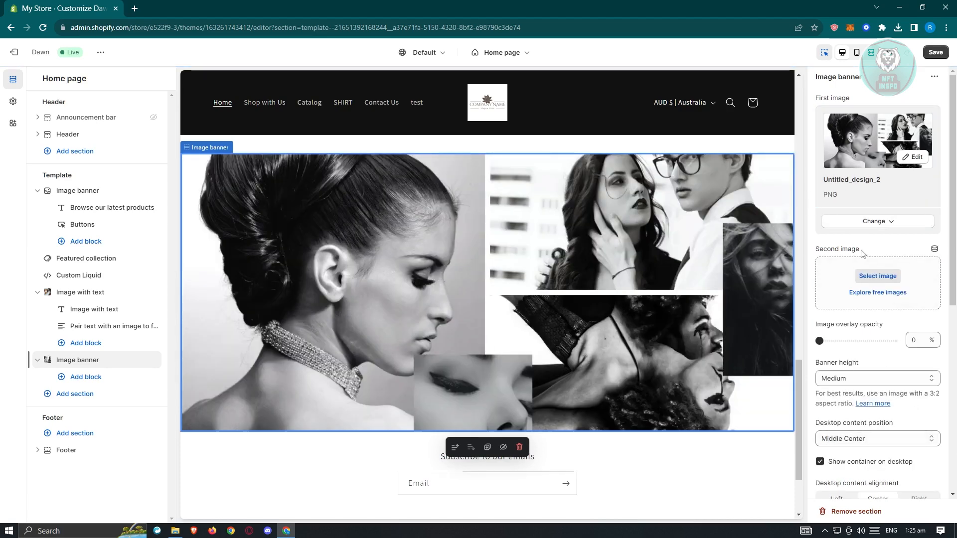
drag(74, 379, 132, 401)
click(71, 379)
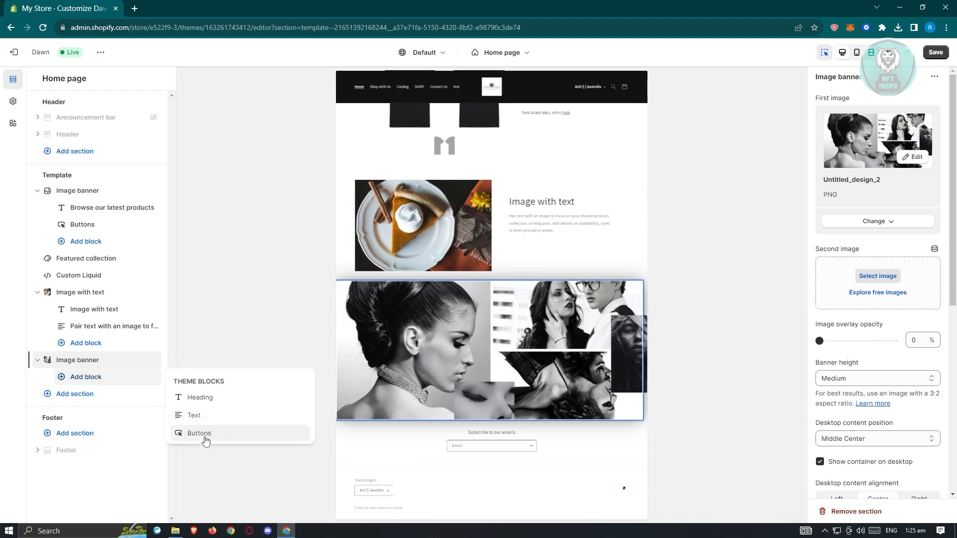
click(240, 288)
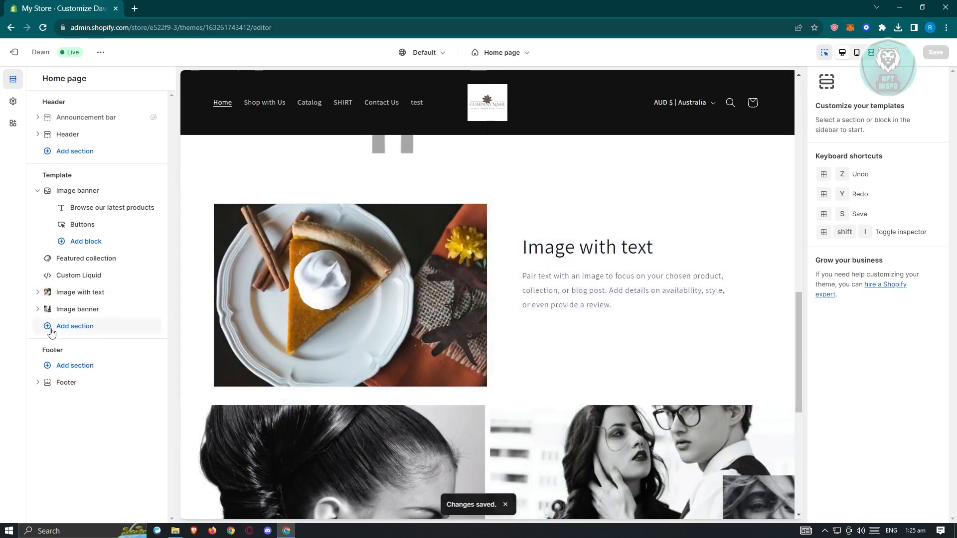
- Add a Slideshow section to the home page template below the second Image banner
click(52, 332)
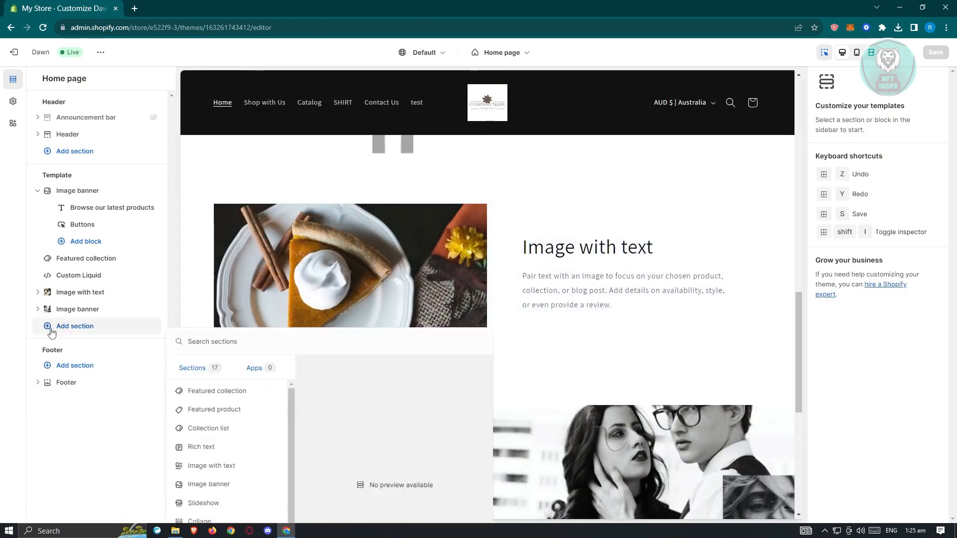
scroll(232, 403, down, 2)
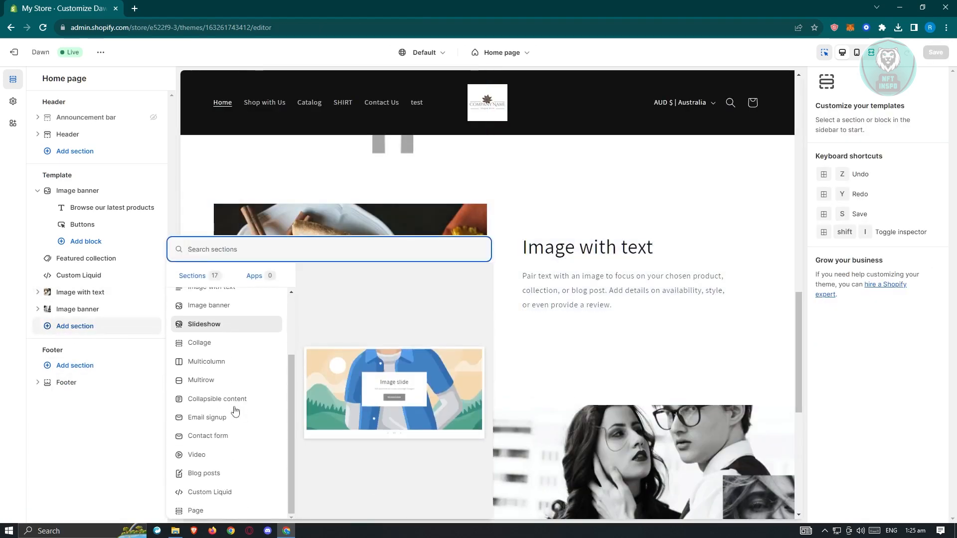
click(216, 326)
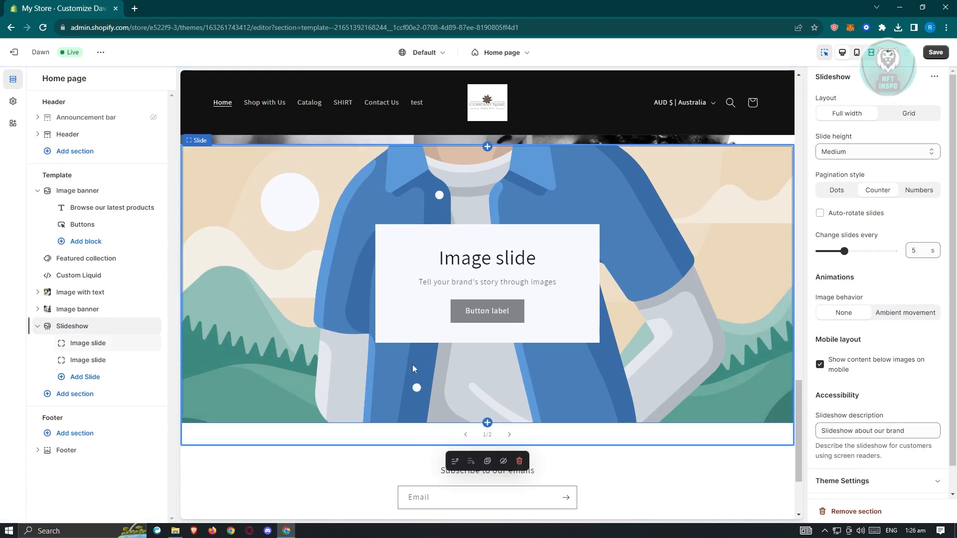
- Set the Slideshow's first image slide to the black T-shirt JPG from the store library
click(88, 343)
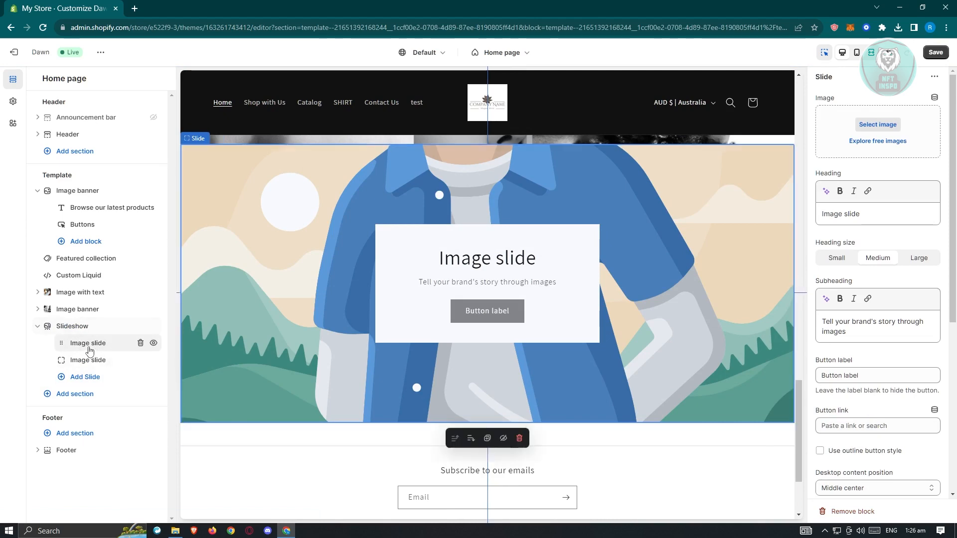
click(895, 125)
click(468, 255)
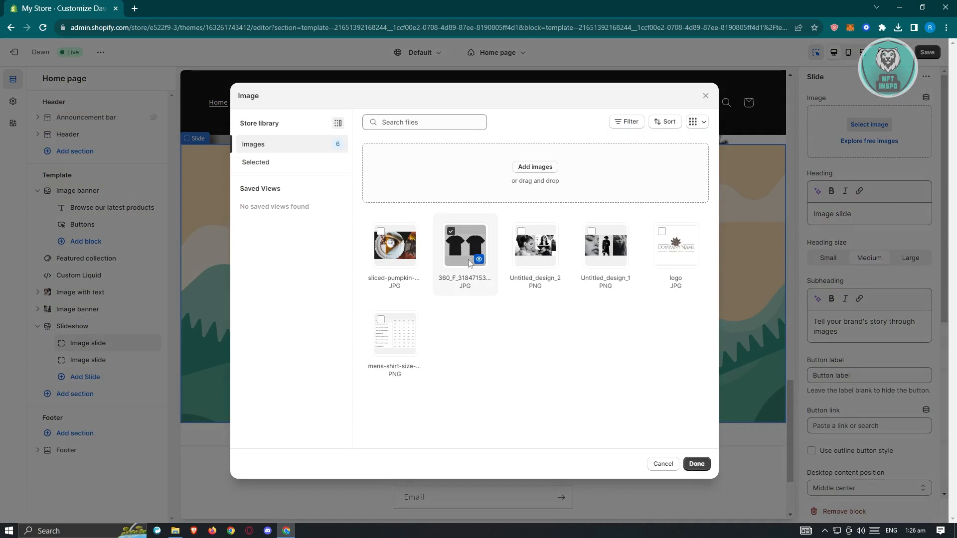
click(696, 464)
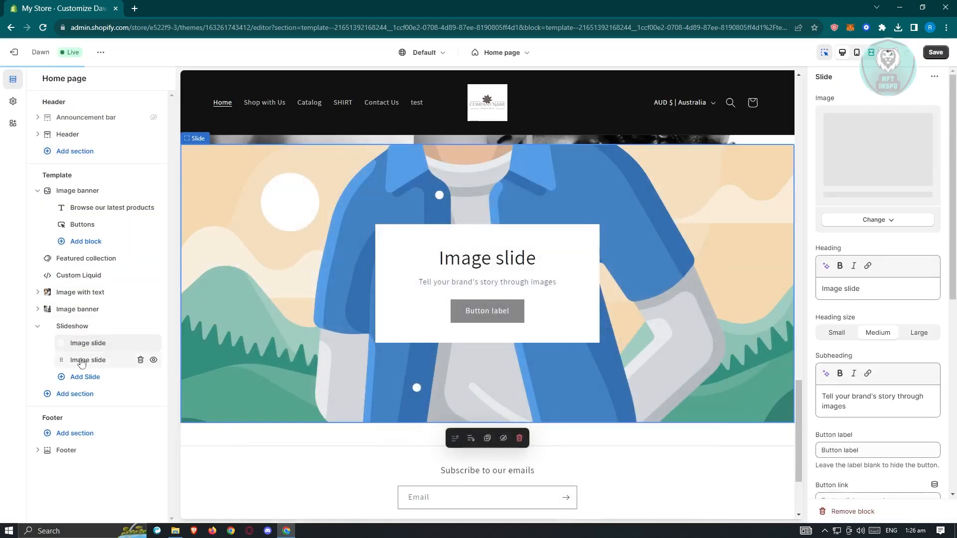
- Set the Slideshow's second image slide to Untitled_design_1 from the store library
click(97, 359)
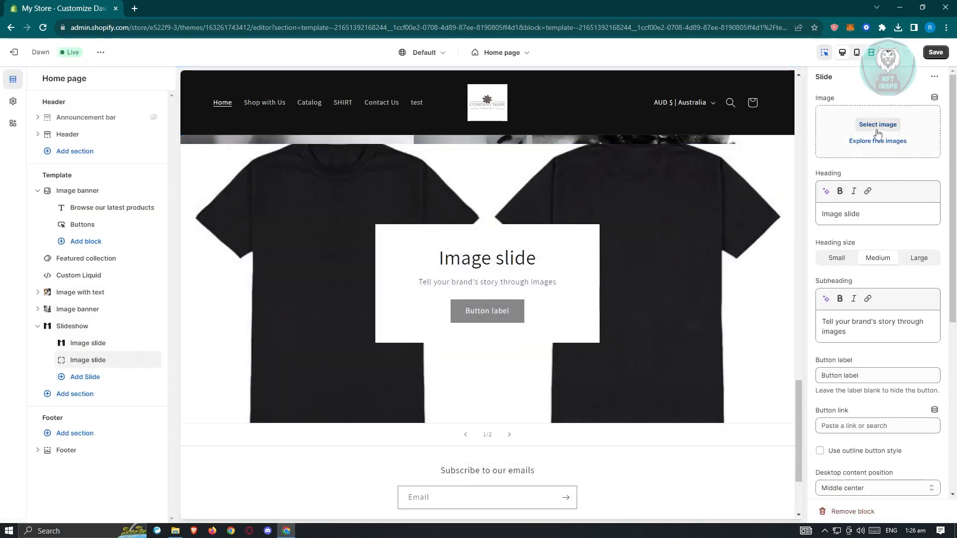
click(887, 126)
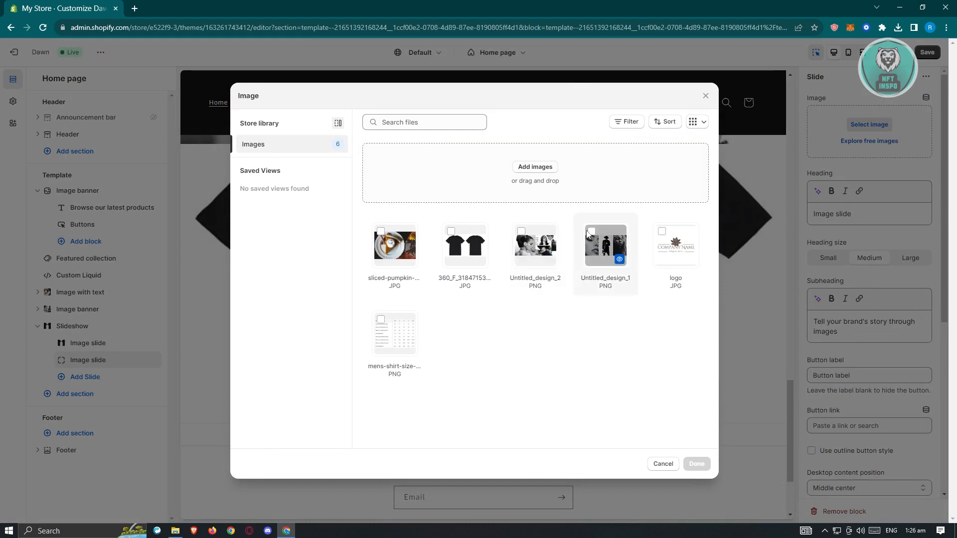
click(605, 244)
click(696, 463)
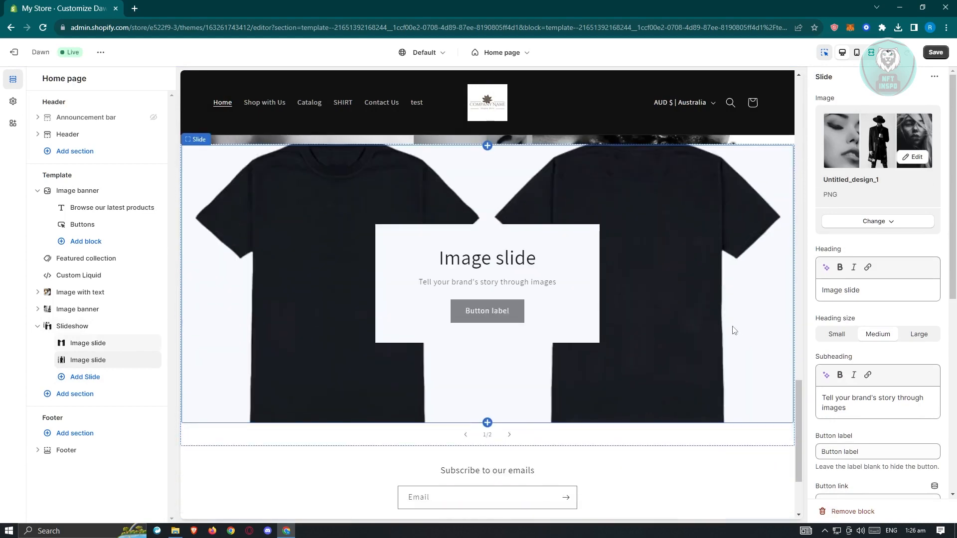
- Set the Slideshow section to change slides every 3 seconds and collapse its slide list
click(79, 329)
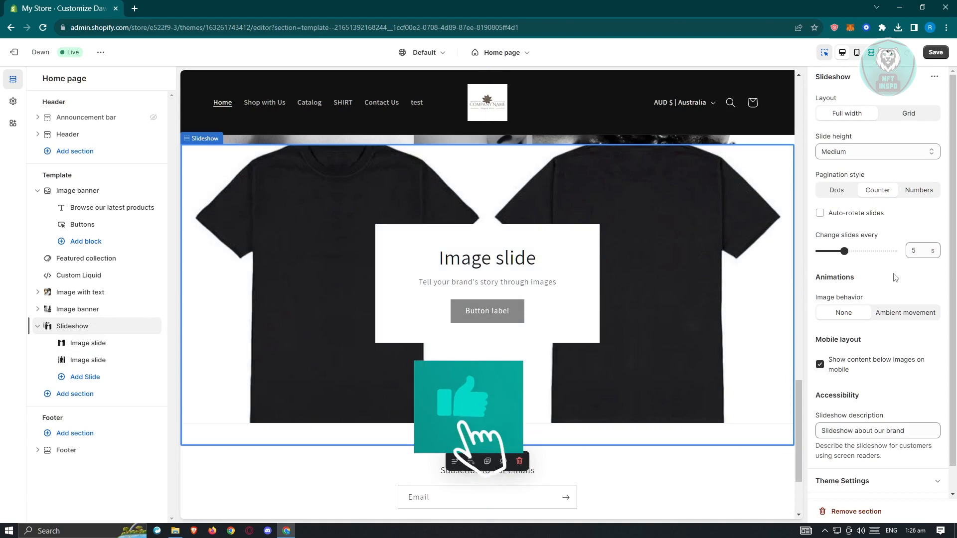
double_click(913, 251)
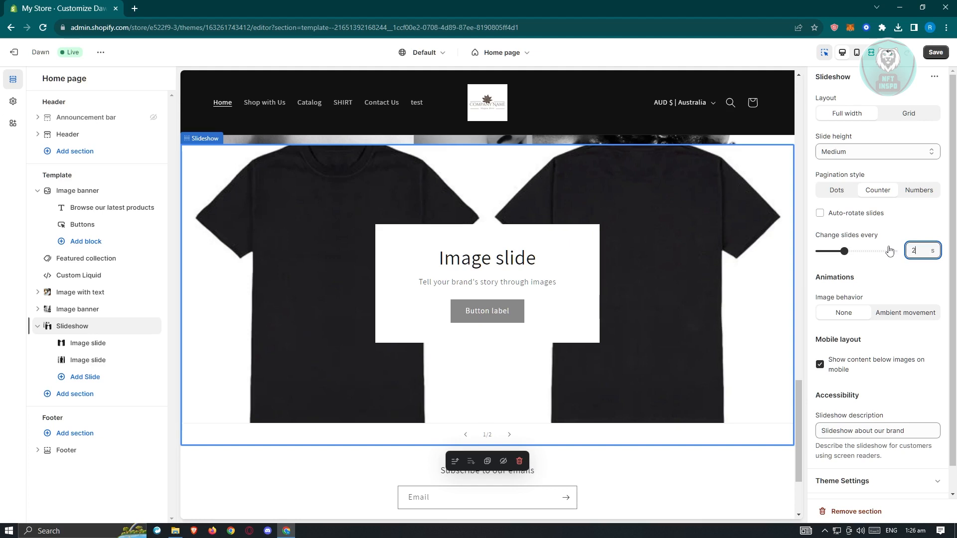
click(909, 273)
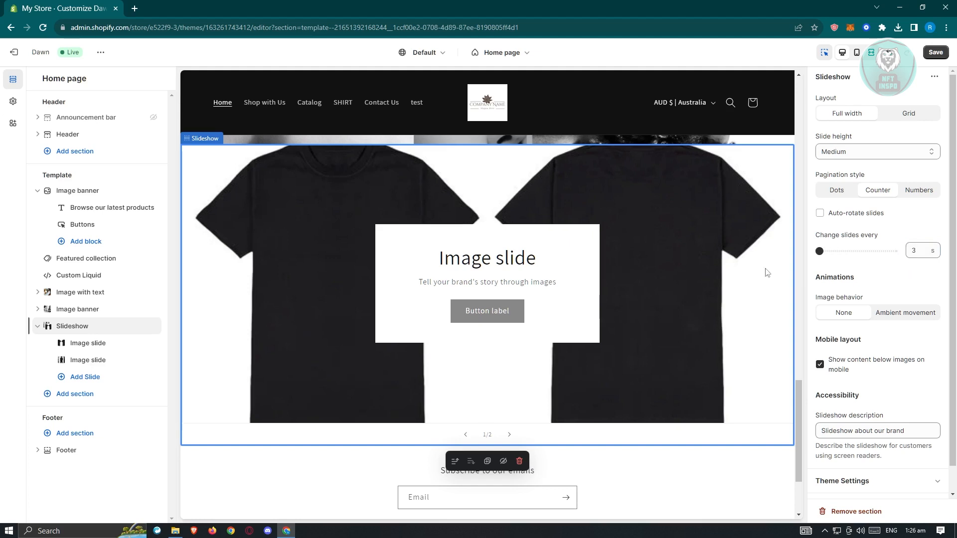
click(36, 329)
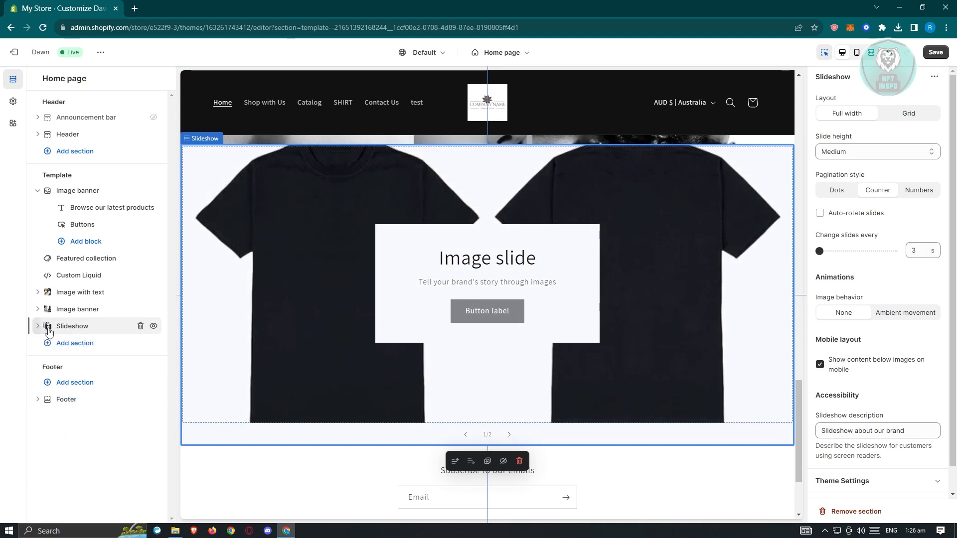
- Add a Collage section below the Slideshow and review its layout in the page preview
click(82, 351)
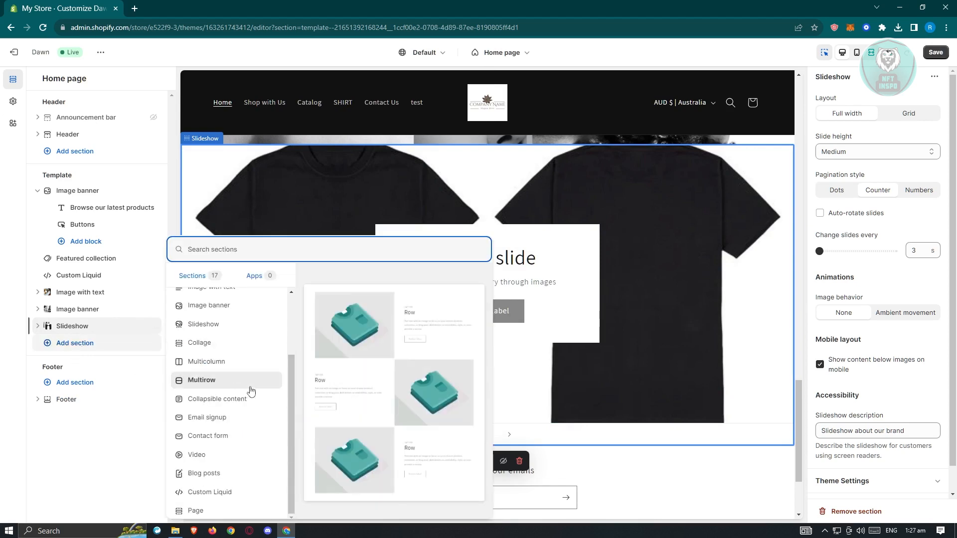
click(243, 348)
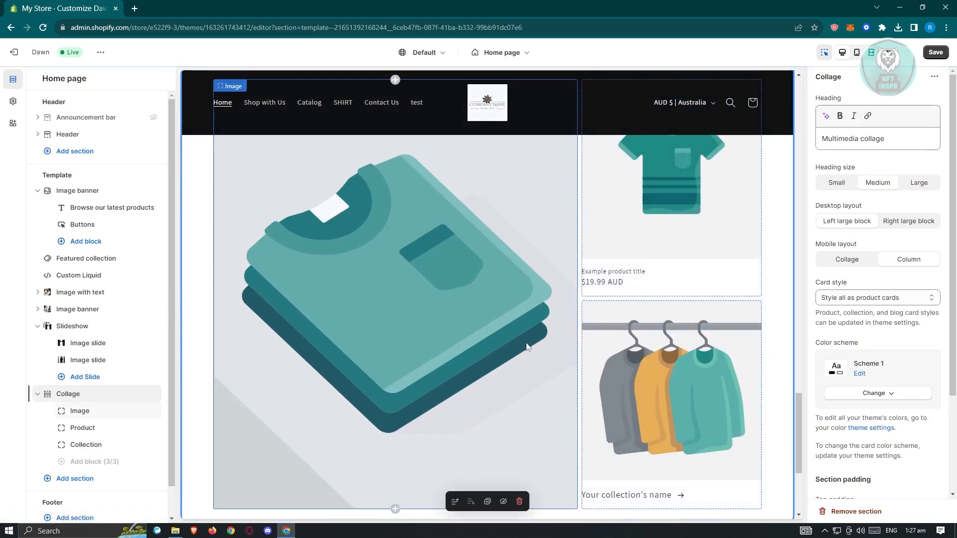
scroll(612, 349, up, 3)
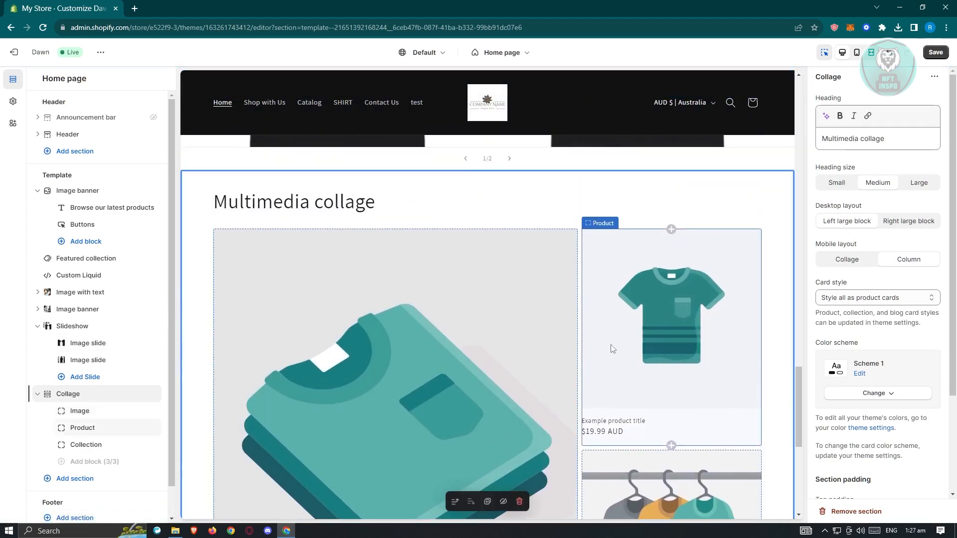
scroll(612, 349, down, 3)
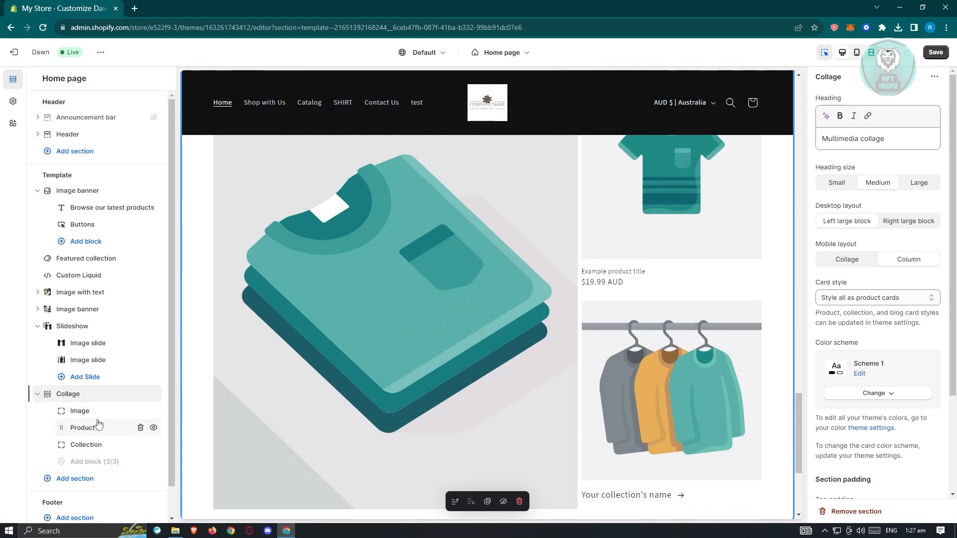
- Examine the settings of the Collage's Image, Product and Collection blocks and compare the collage with the slideshow in the preview
scroll(98, 424, down, 1)
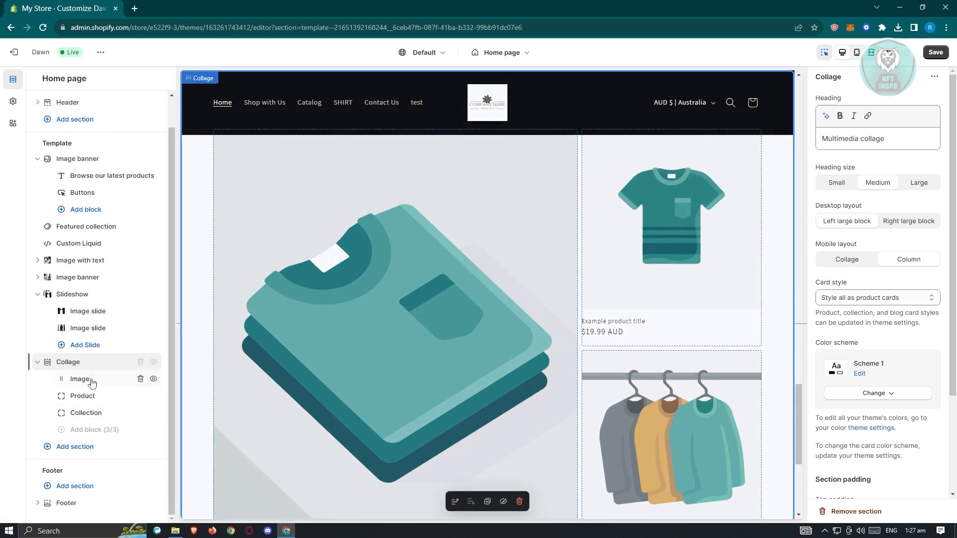
click(91, 381)
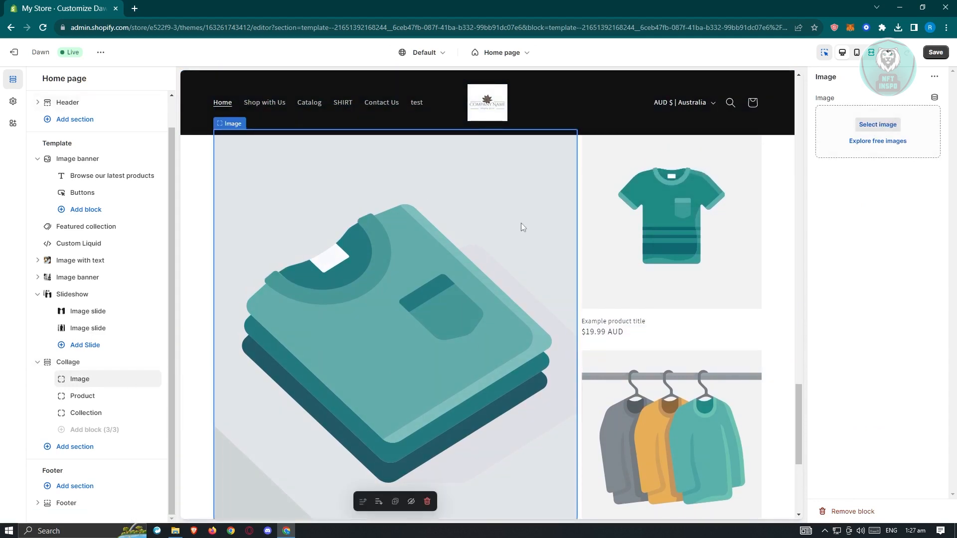
click(72, 397)
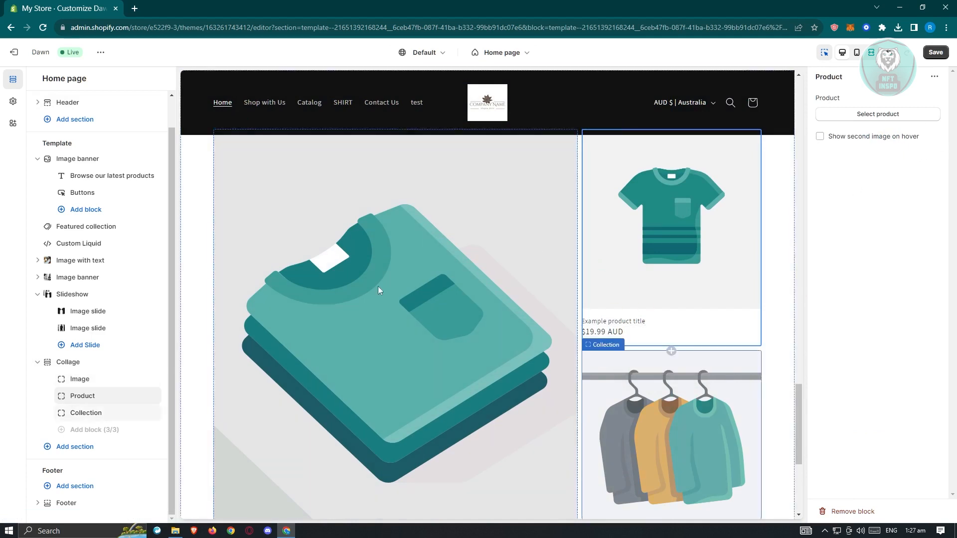
click(93, 413)
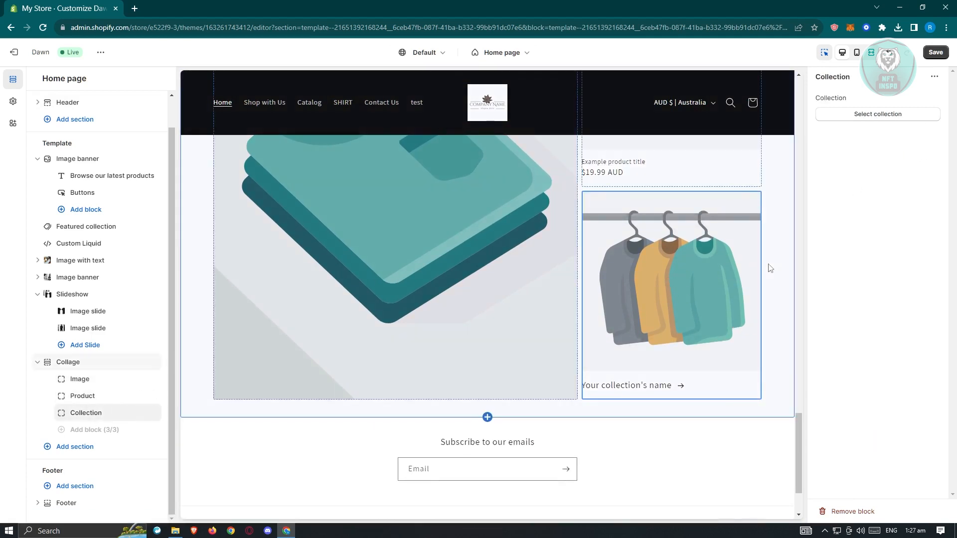
scroll(602, 356, up, 7)
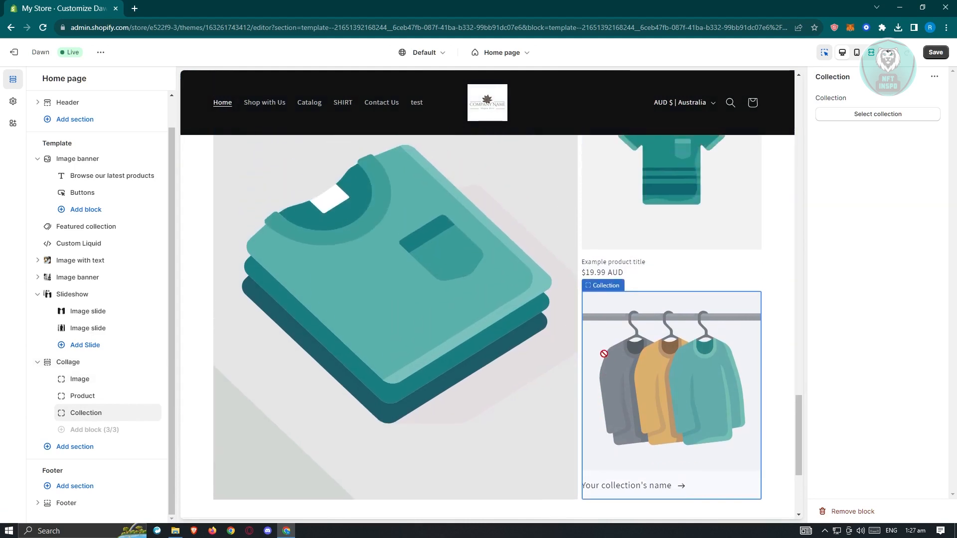
scroll(566, 329, up, 4)
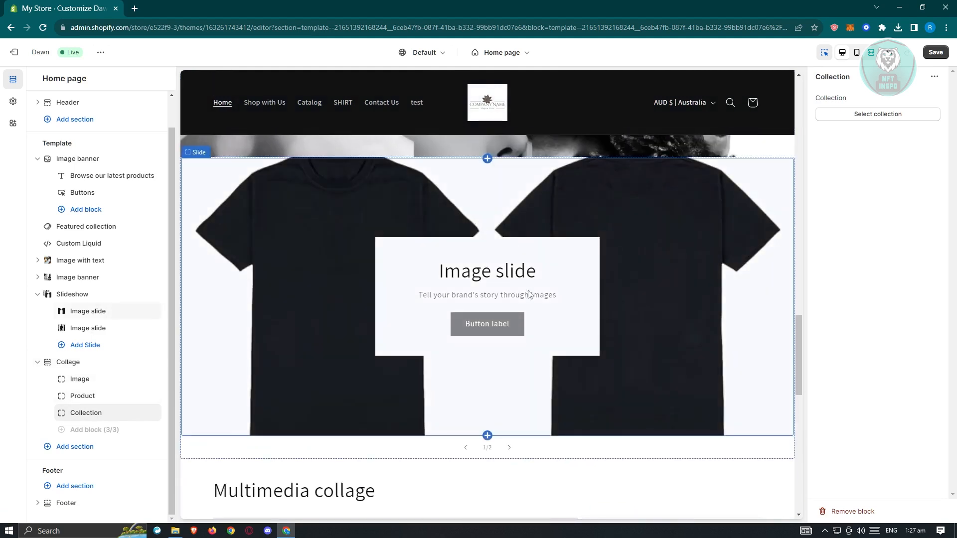
scroll(563, 337, down, 8)
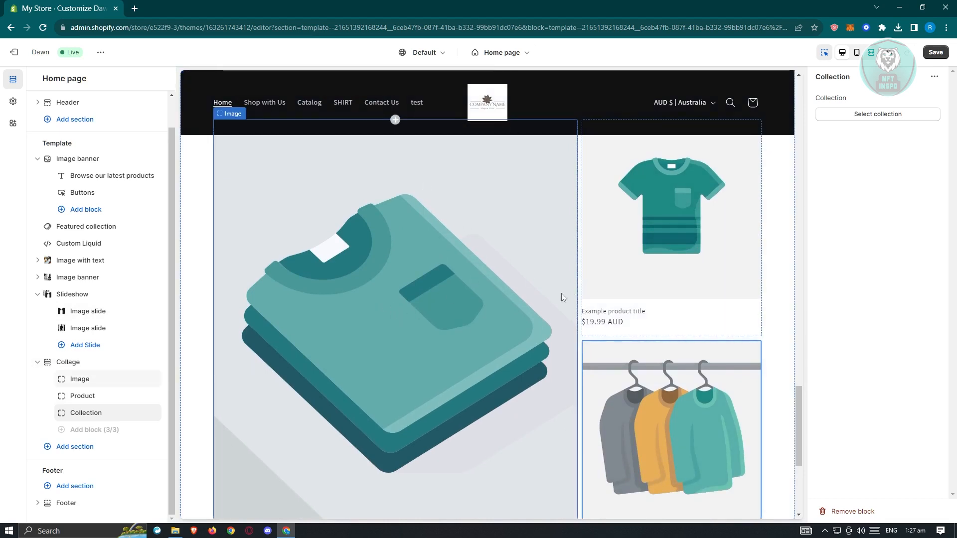
scroll(697, 264, down, 3)
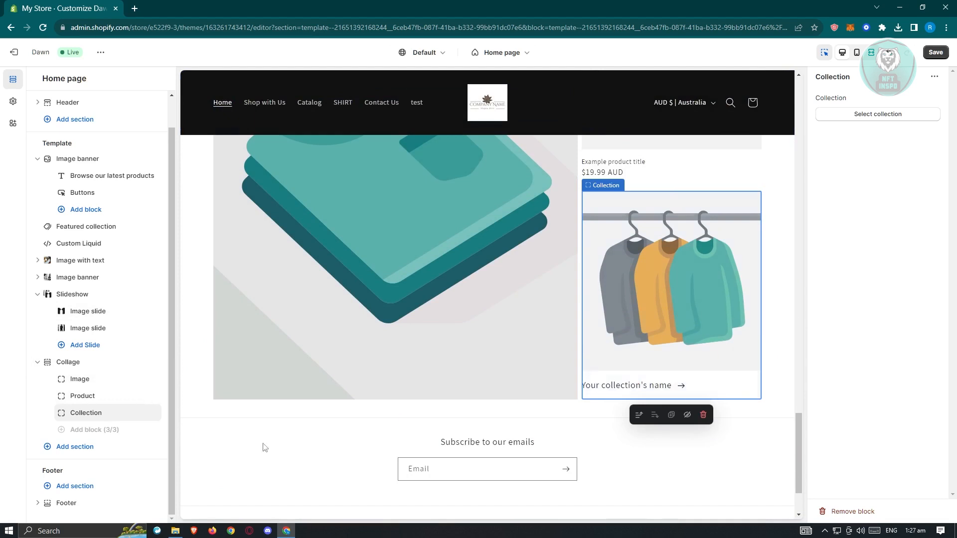
- Collapse the Collage and Slideshow sections and add a Multicolumn section below the Collage
click(37, 362)
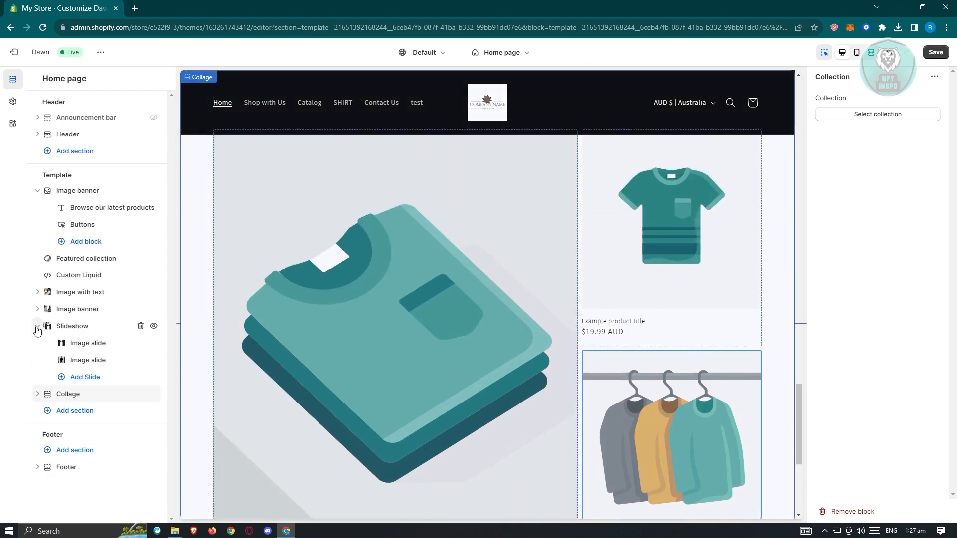
click(37, 326)
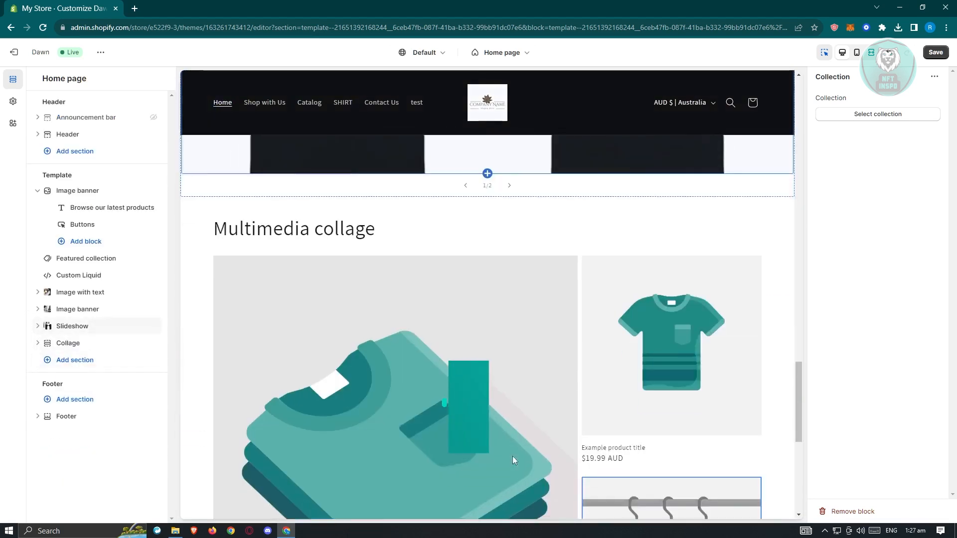
click(76, 359)
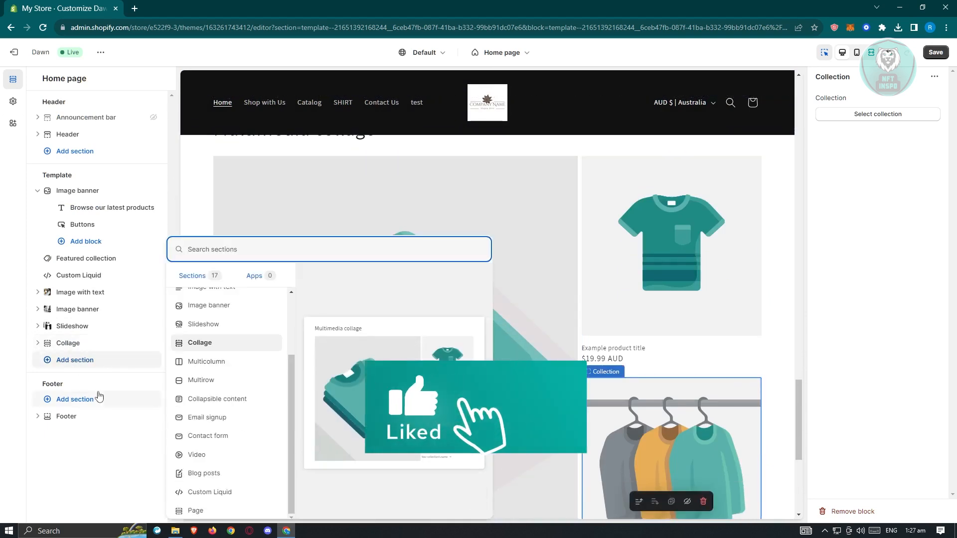
click(238, 368)
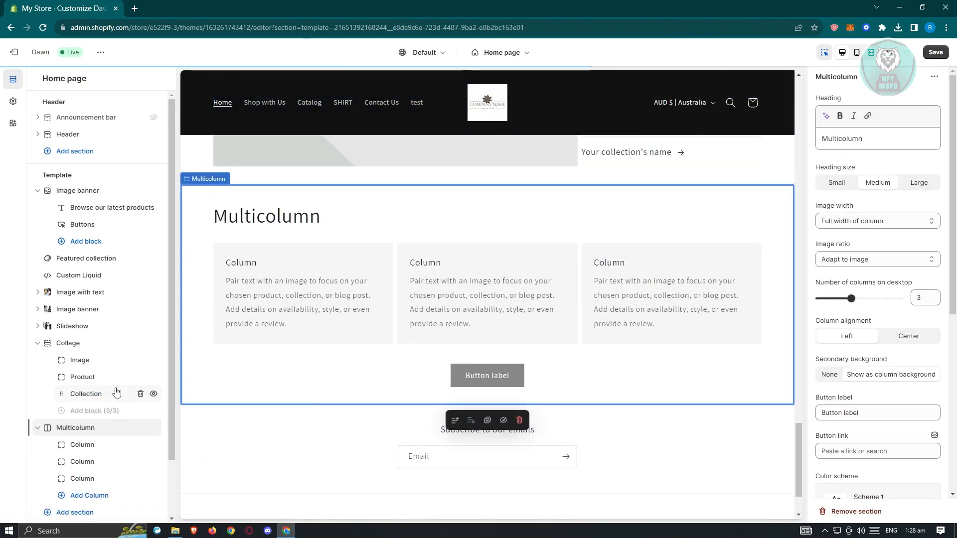
- Set the image of the Multicolumn's first column to sliced-pumpkin-pie from the store library
scroll(117, 393, down, 2)
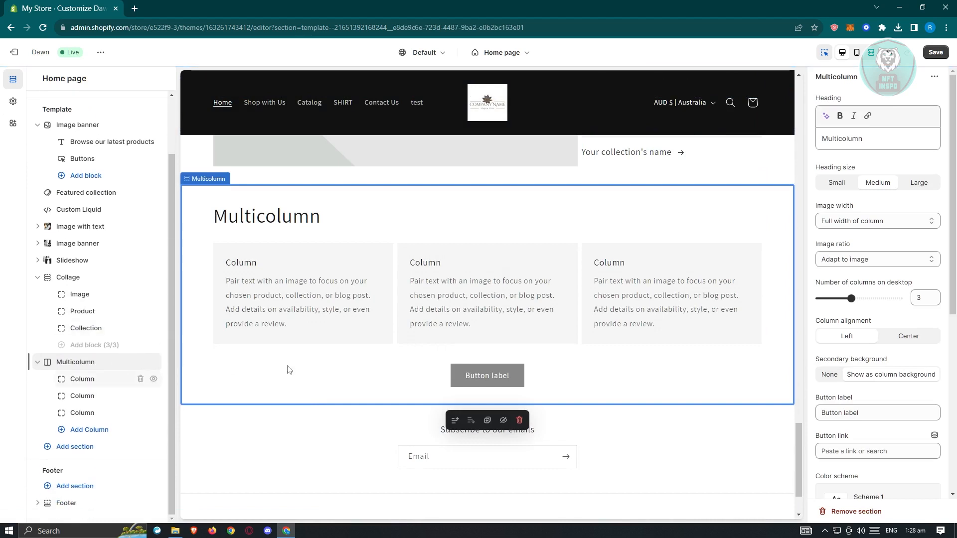
click(85, 380)
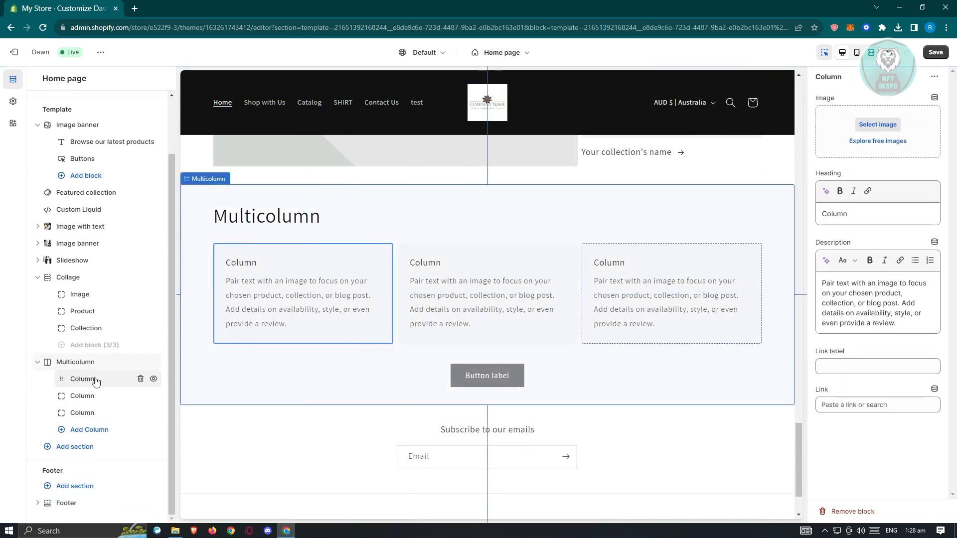
click(880, 126)
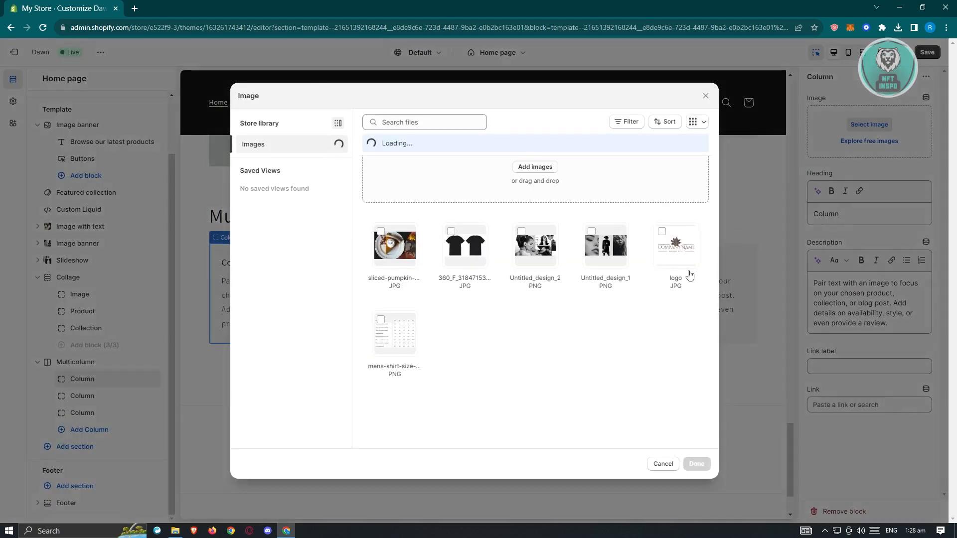
click(388, 264)
click(696, 463)
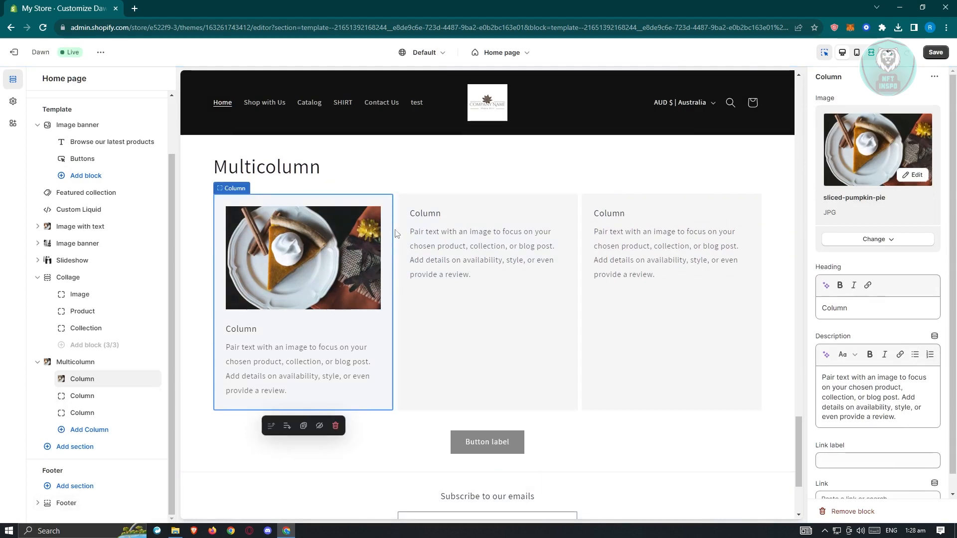
- Look at the second column's settings and collapse the Multicolumn and Collage sections in the section list
click(97, 400)
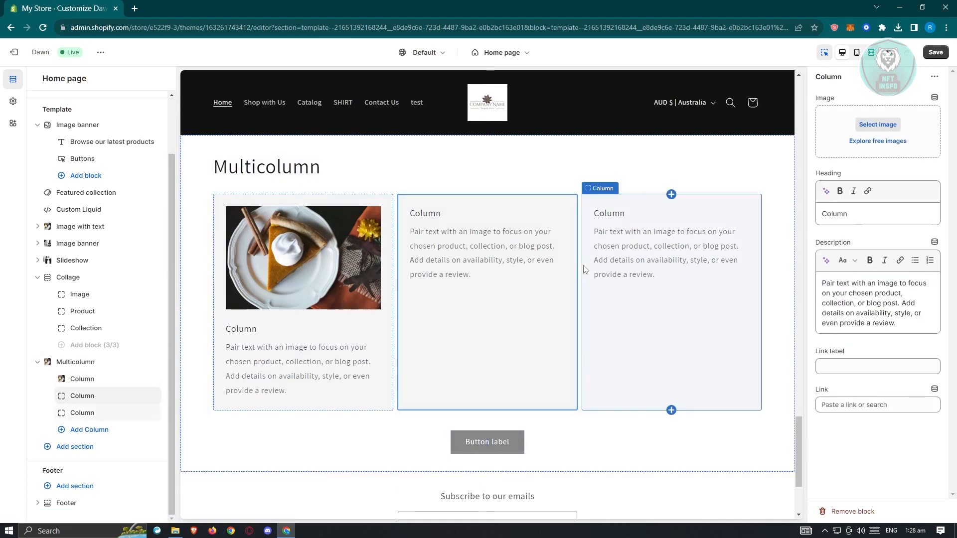
click(37, 362)
click(37, 342)
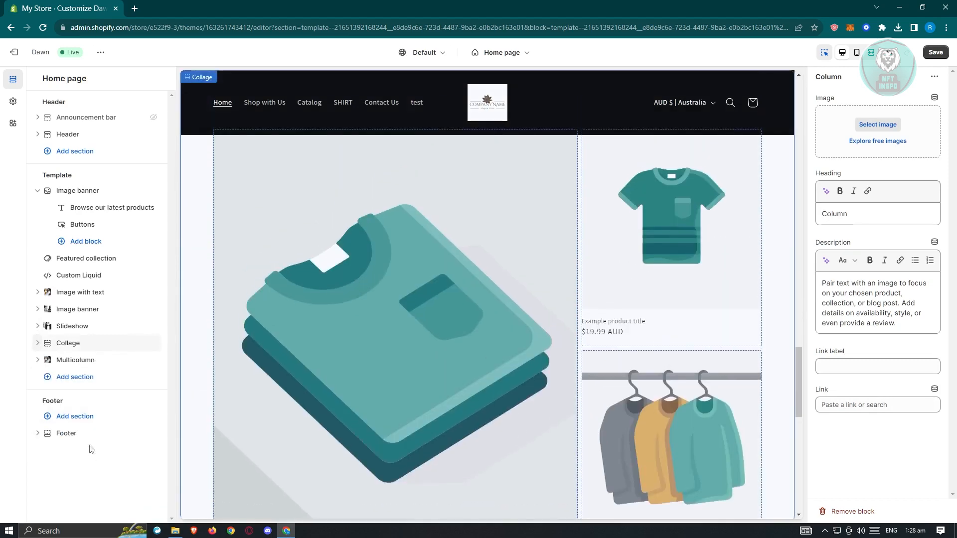